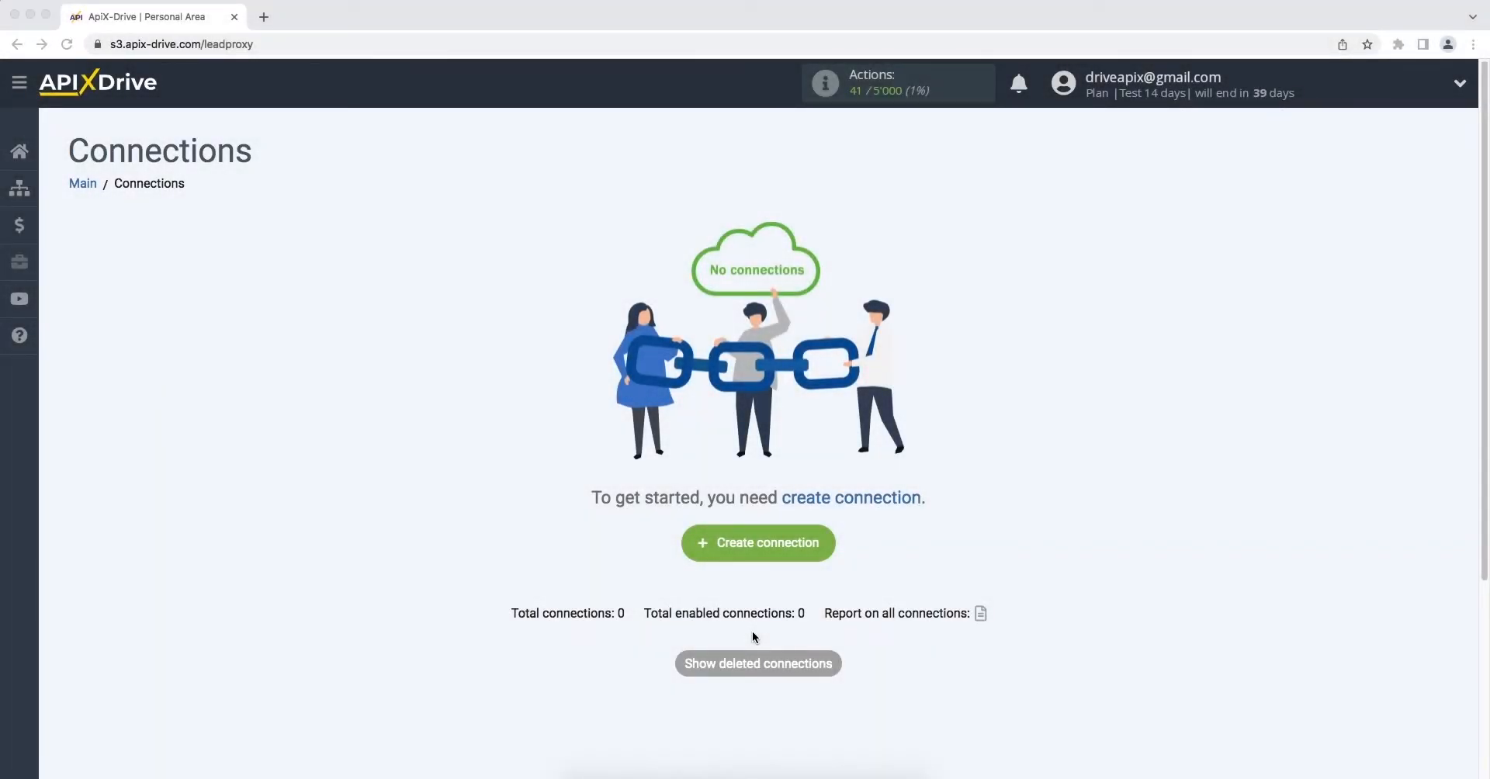
Create a new connection with ActiveCampaign as the source system
click(691, 543)
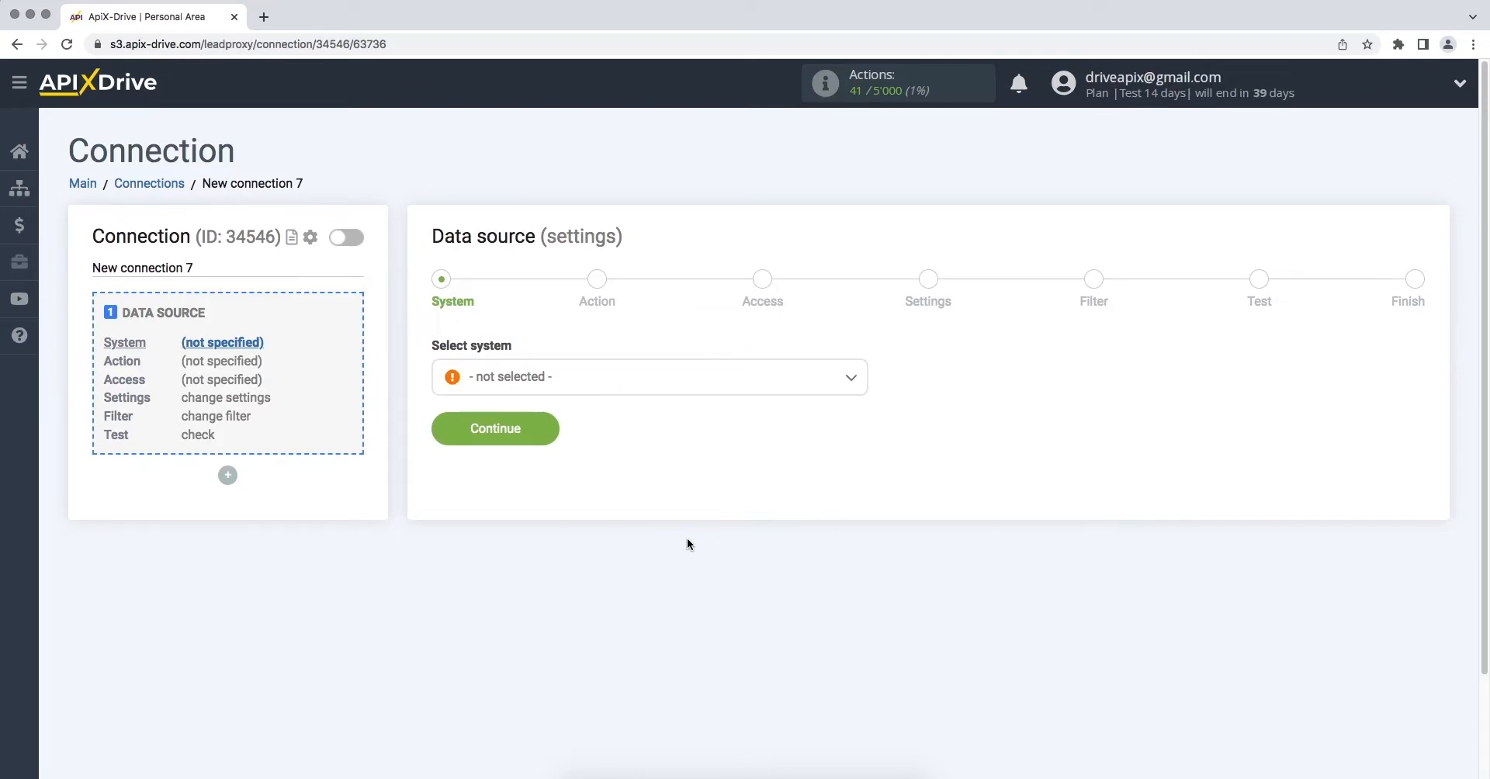
click(672, 392)
click(576, 522)
click(450, 432)
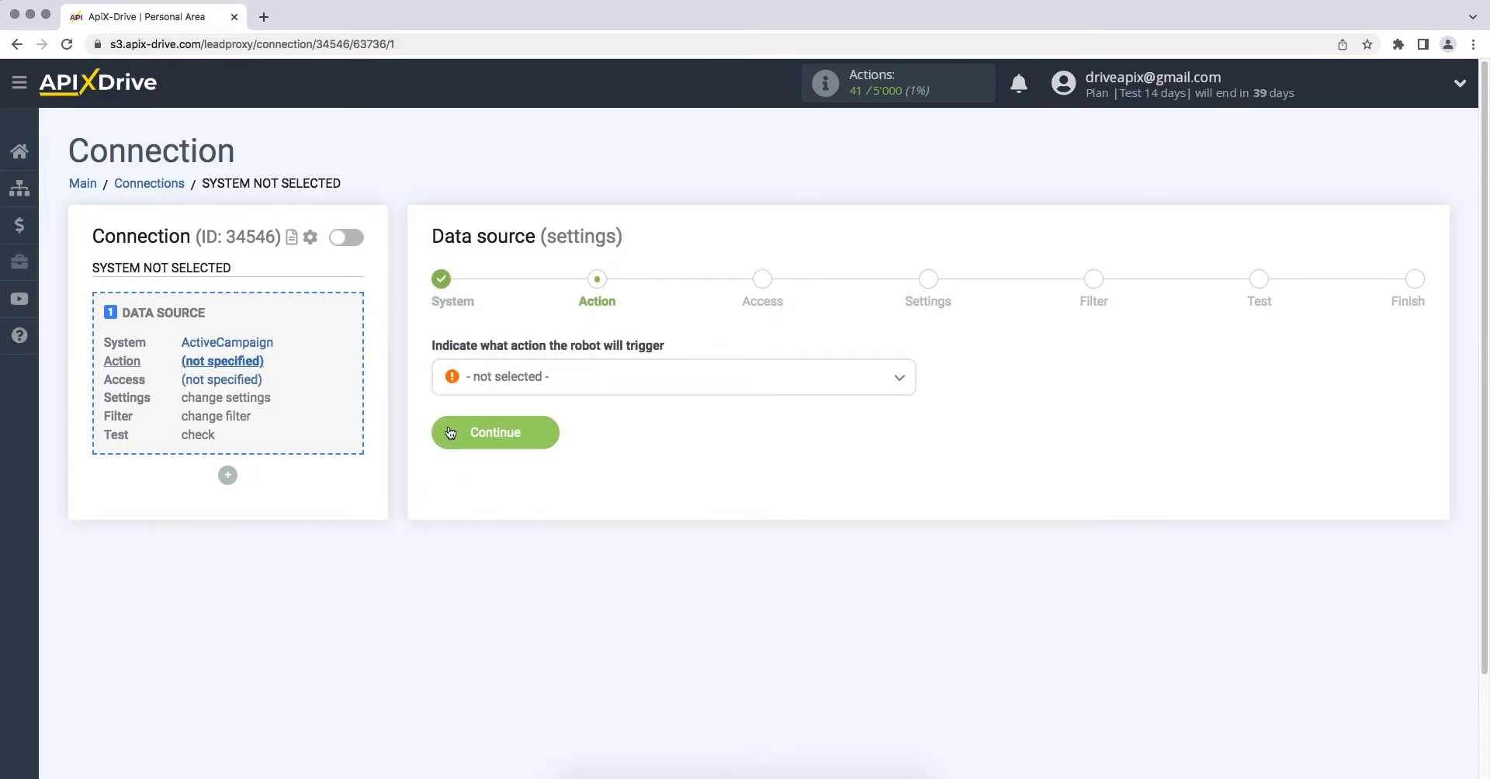
Choose the Get Deals (new) action and begin connecting the ActiveCampaign account
click(496, 380)
click(494, 473)
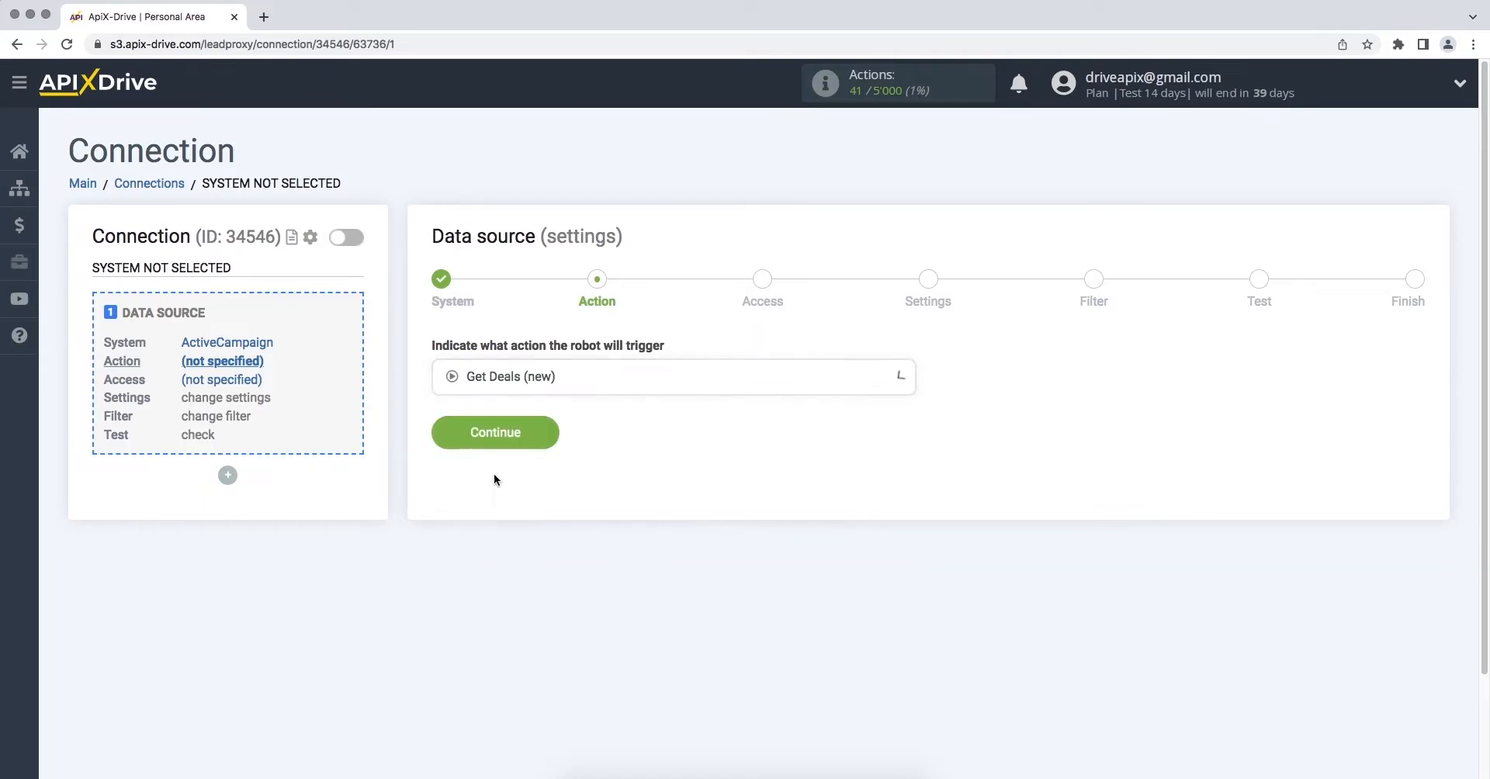
click(435, 437)
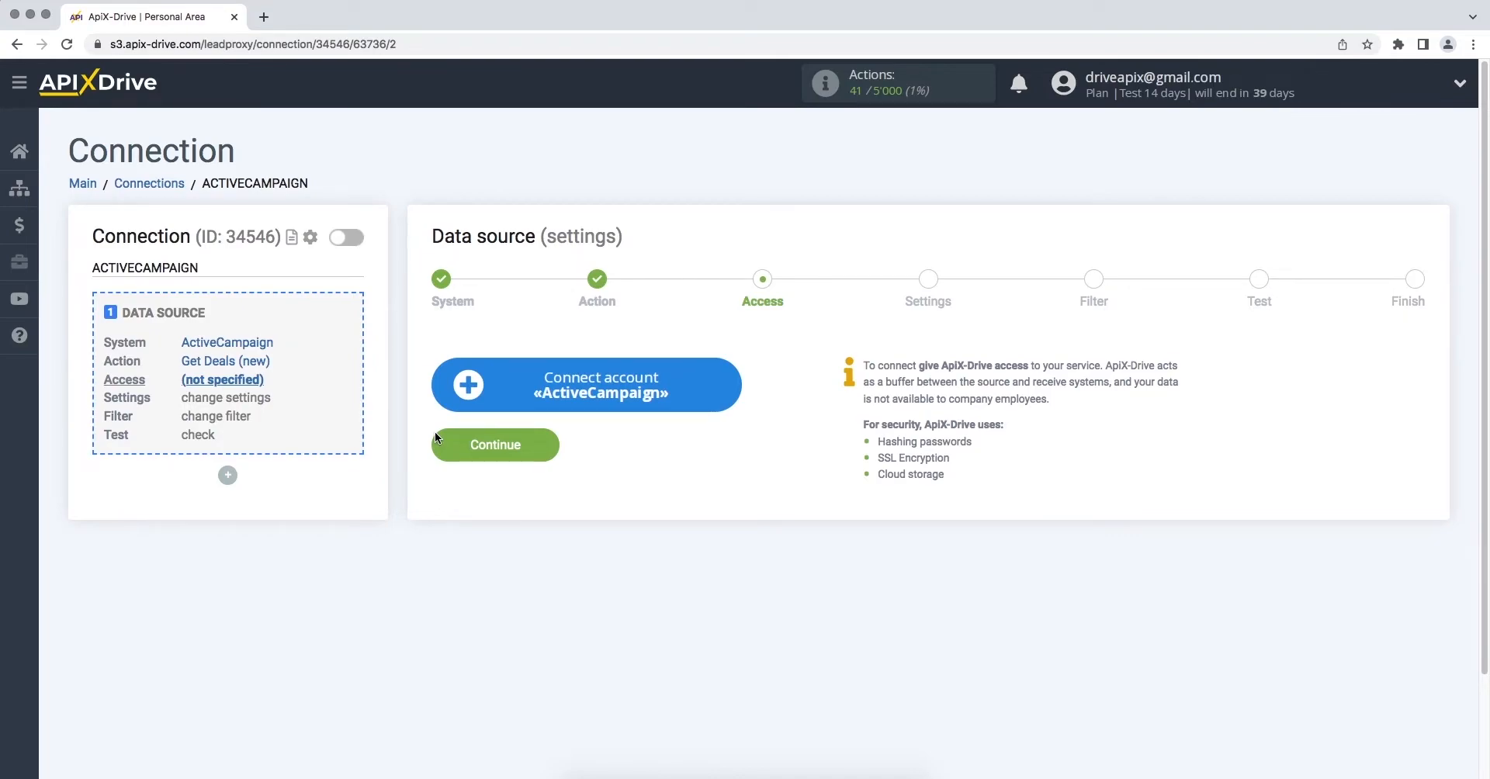
click(440, 394)
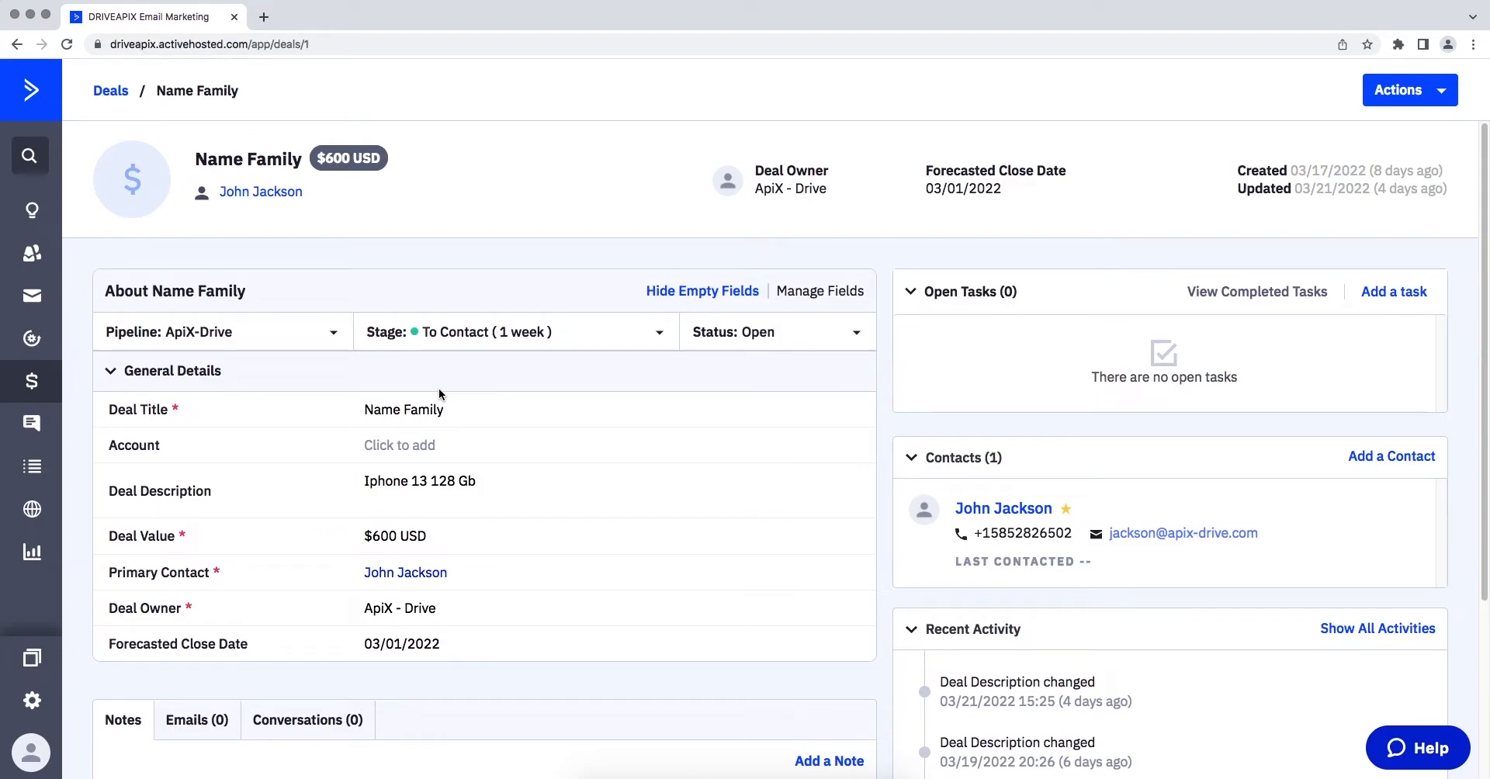
Copy the API URL from ActiveCampaign's Developer settings and return to ApiX-Drive
click(32, 701)
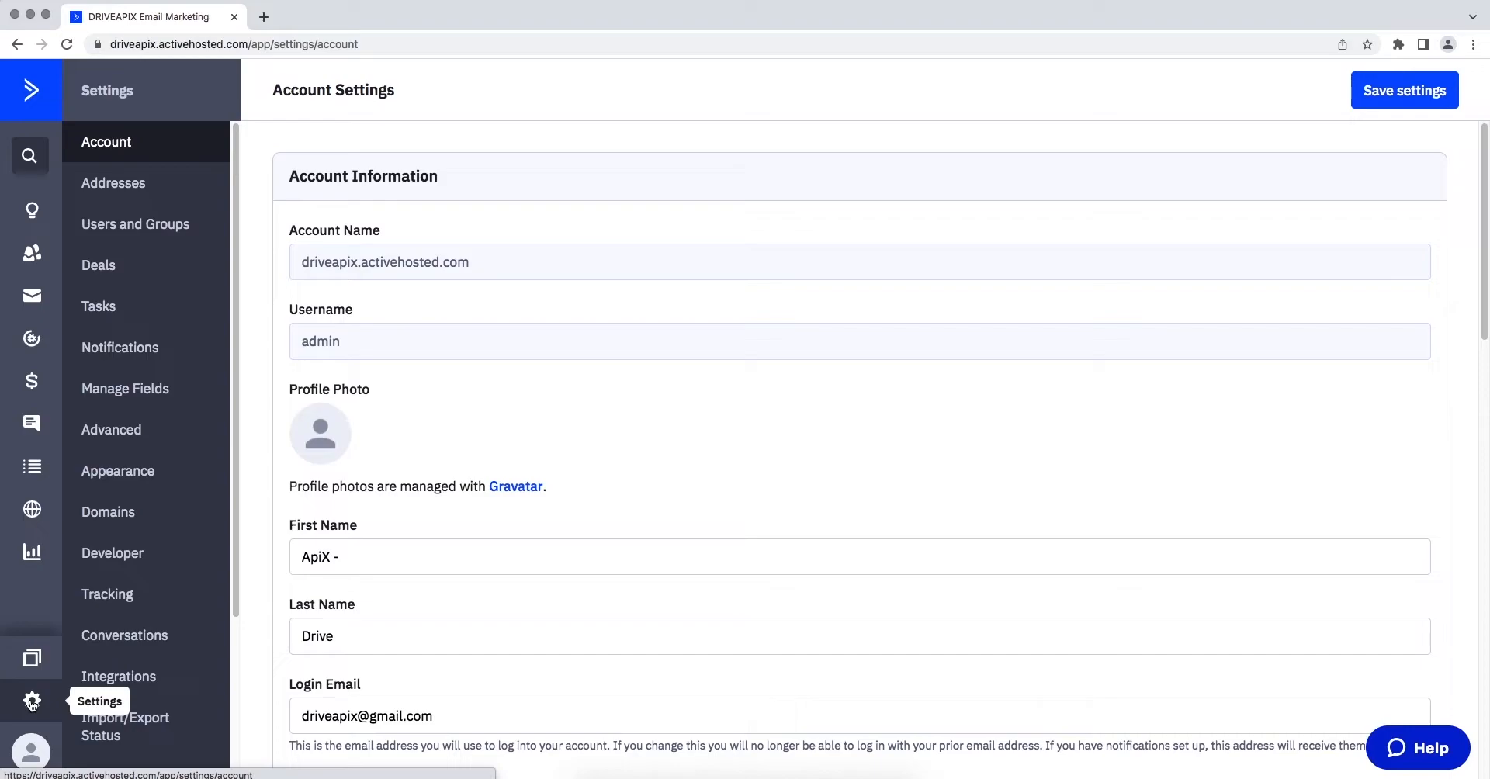
click(99, 565)
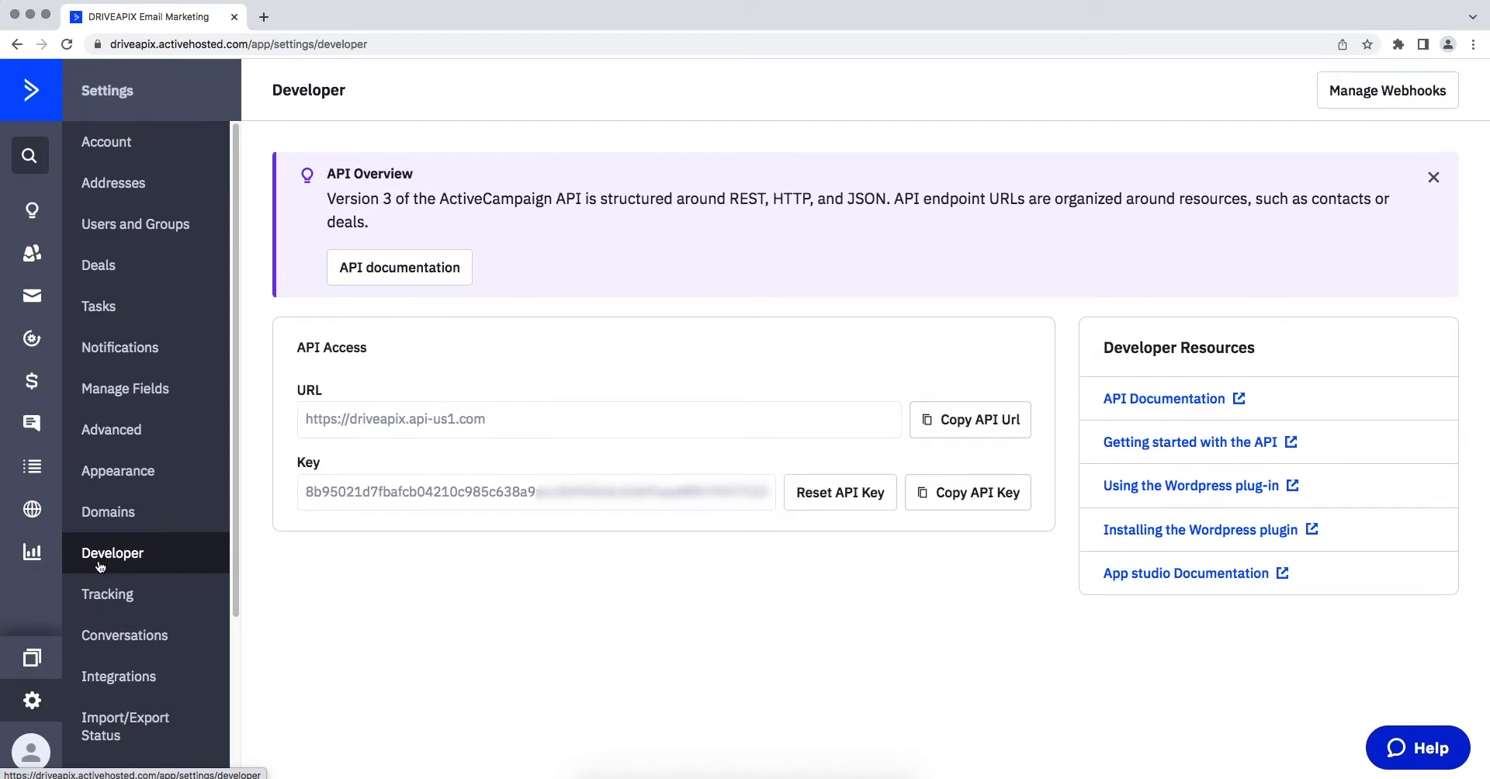
drag(305, 419, 484, 421)
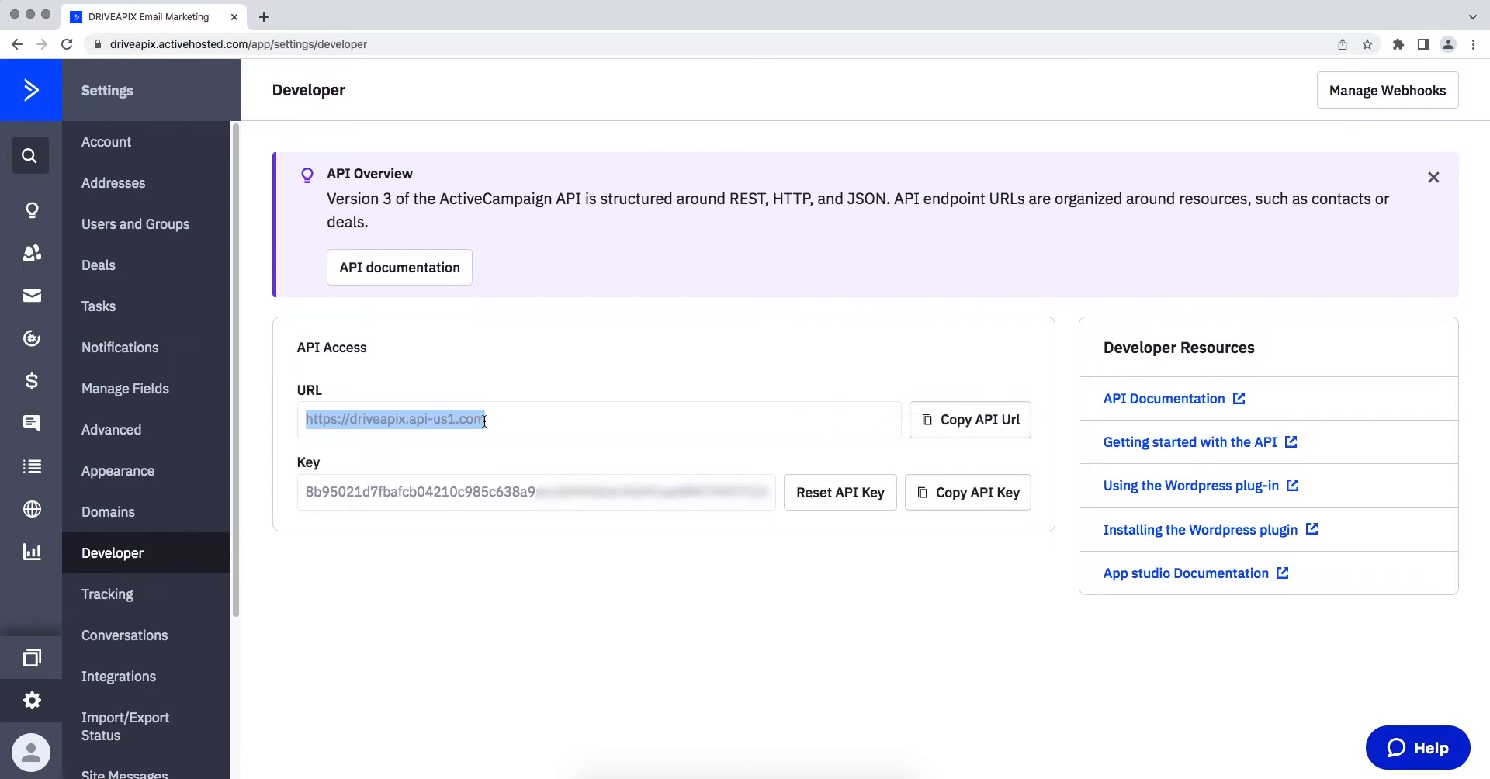
right_click(481, 423)
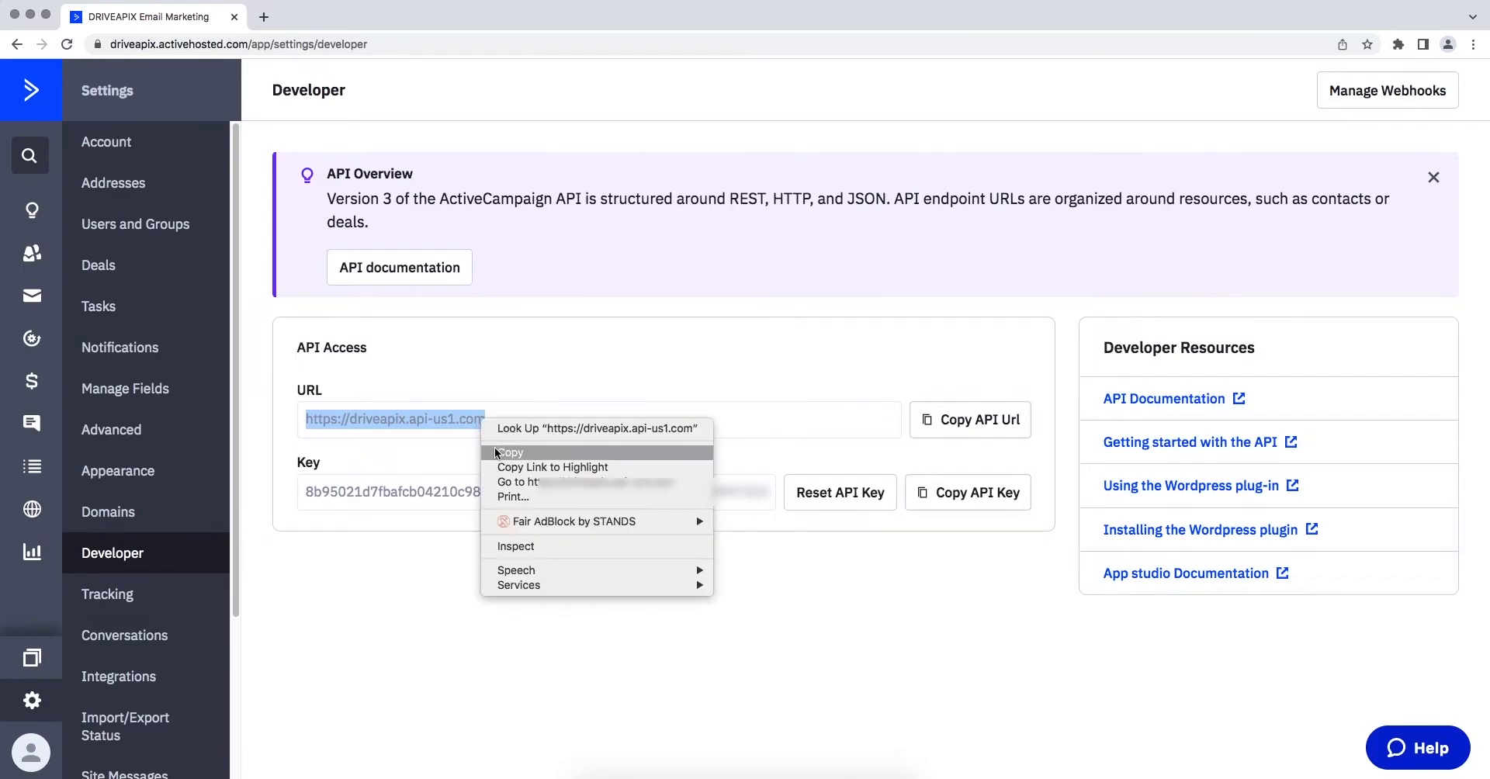
click(495, 448)
key(super+Tab)
Paste the API URL into API Domain and copy the API key from ActiveCampaign
right_click(579, 387)
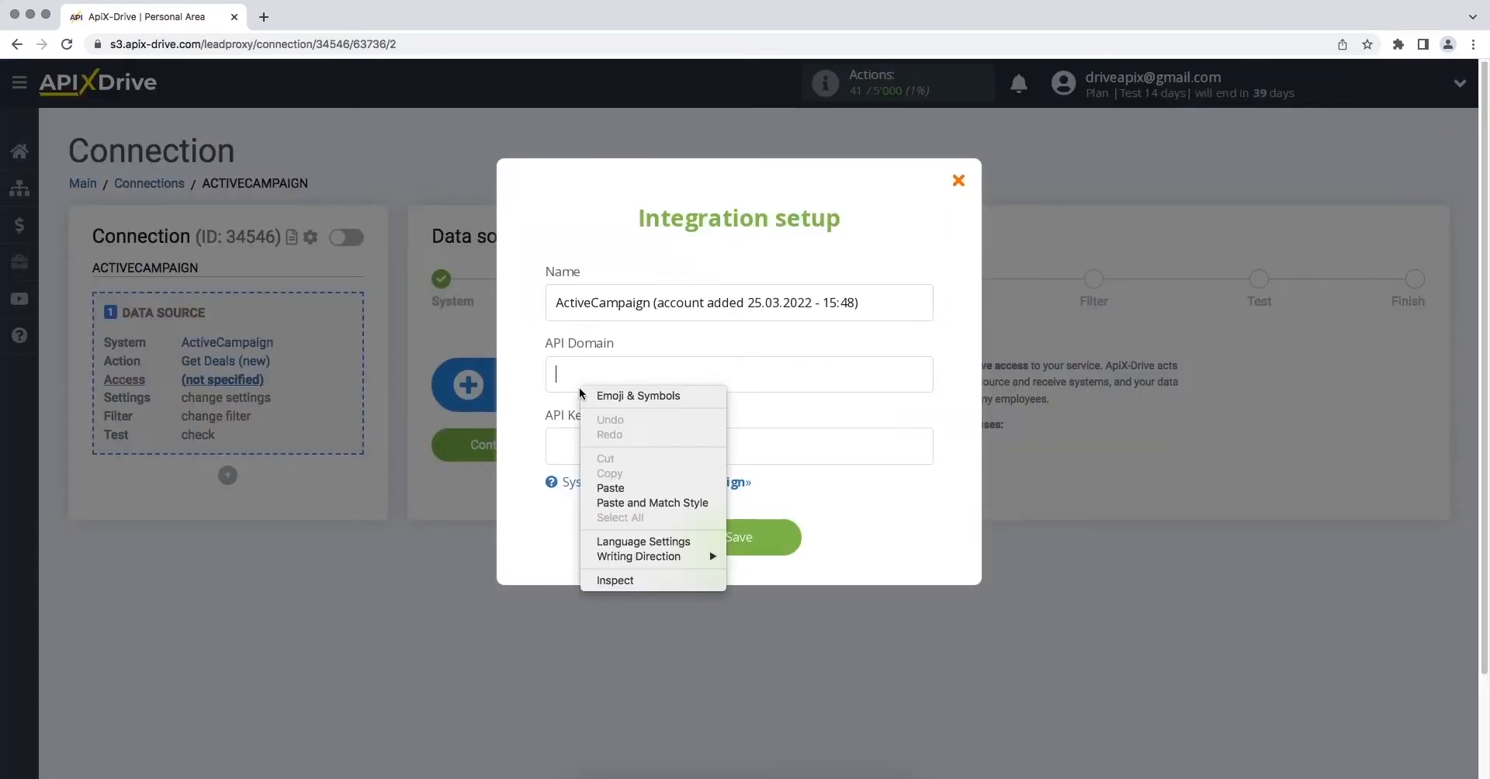
click(610, 488)
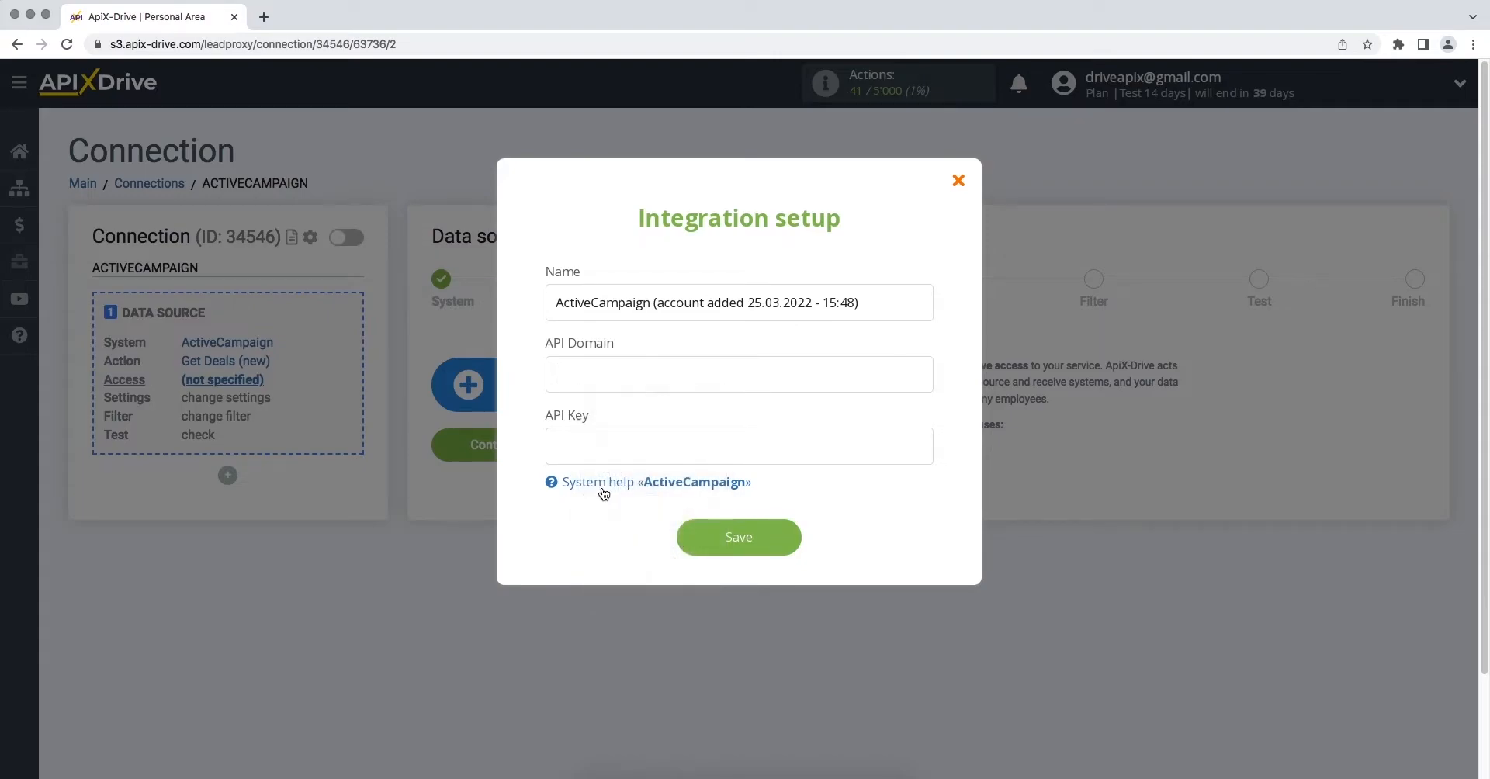
key(super+Tab)
drag(315, 485, 778, 499)
right_click(779, 501)
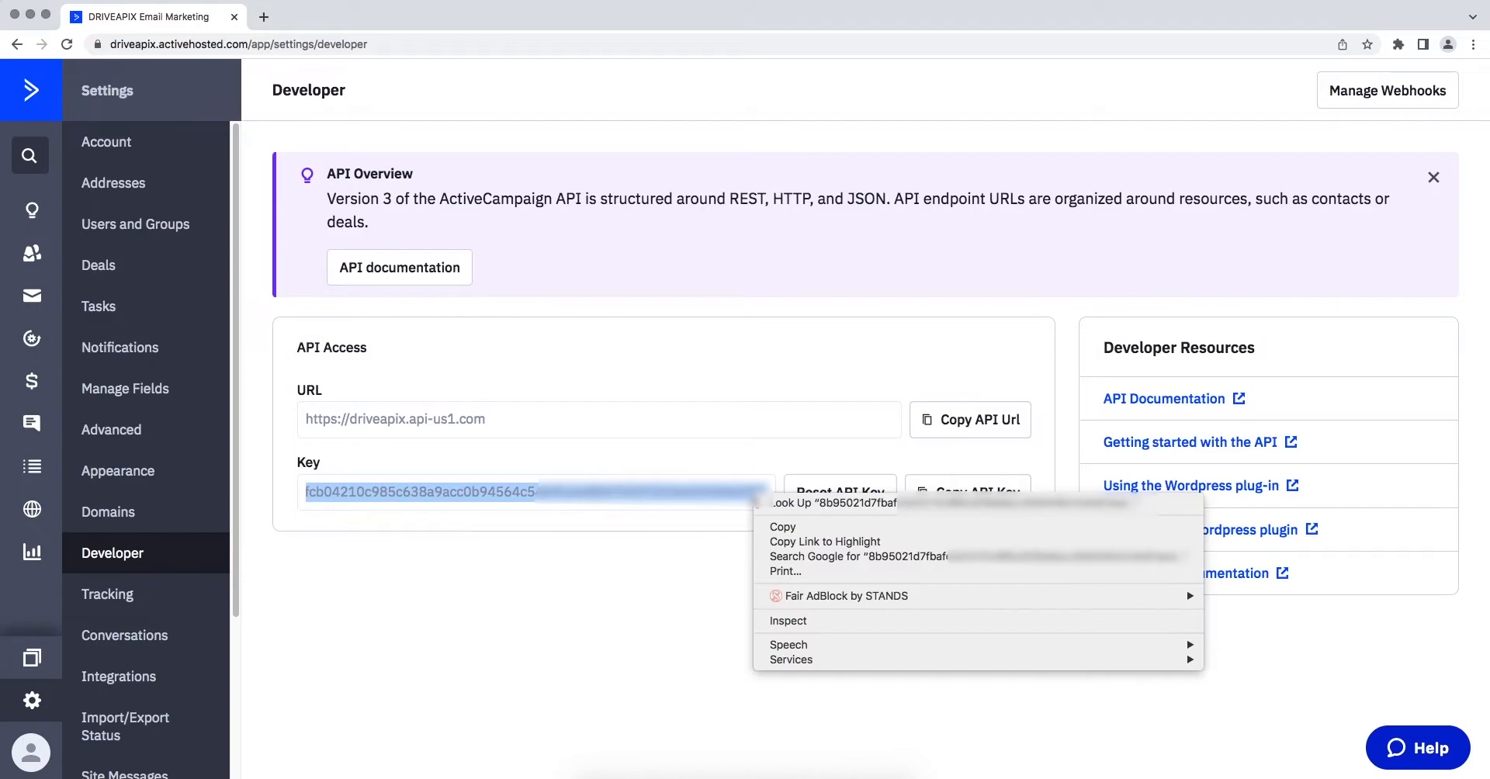
click(772, 526)
key(super+Tab)
Paste the API key into the API Key field and save the ActiveCampaign account
click(789, 444)
right_click(693, 440)
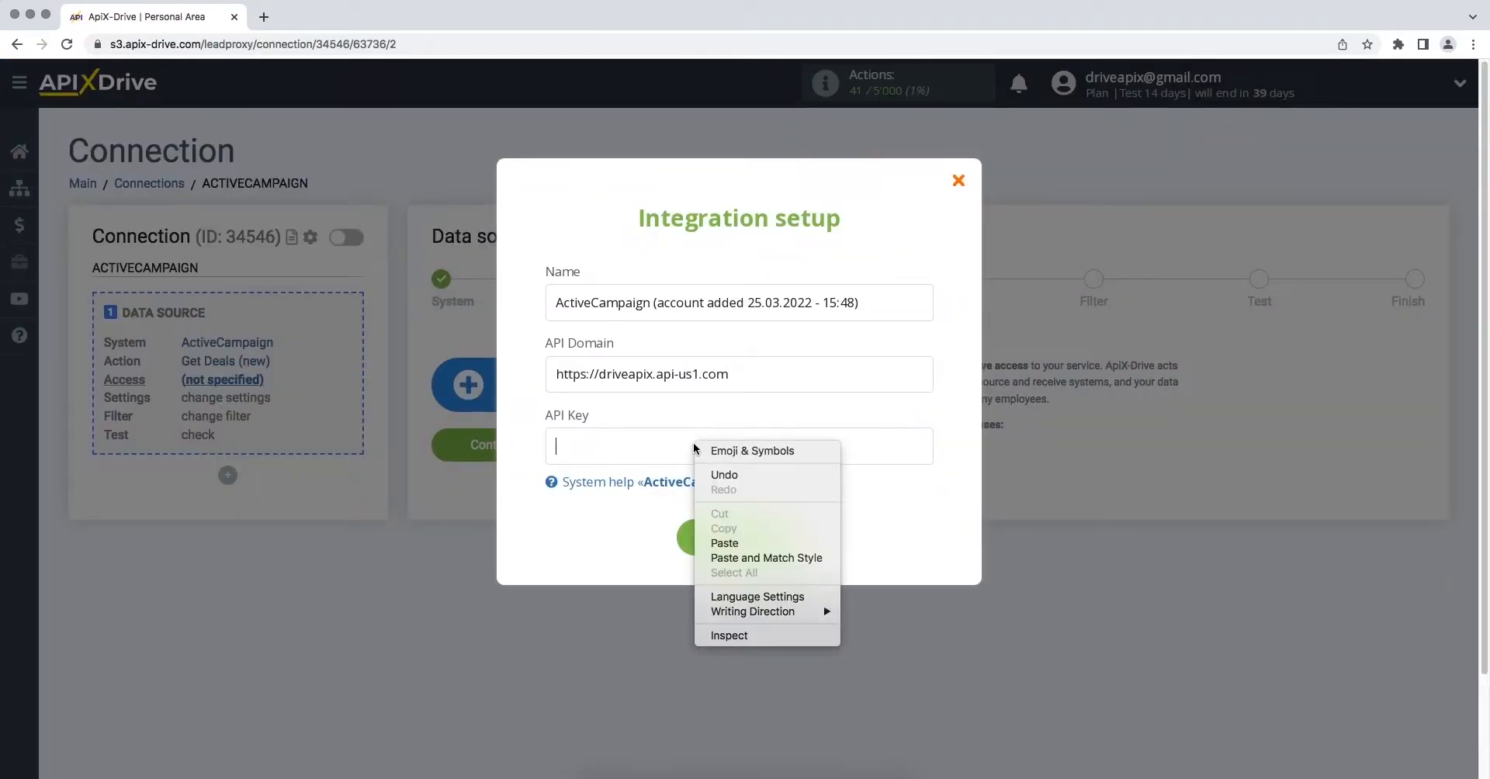
click(725, 541)
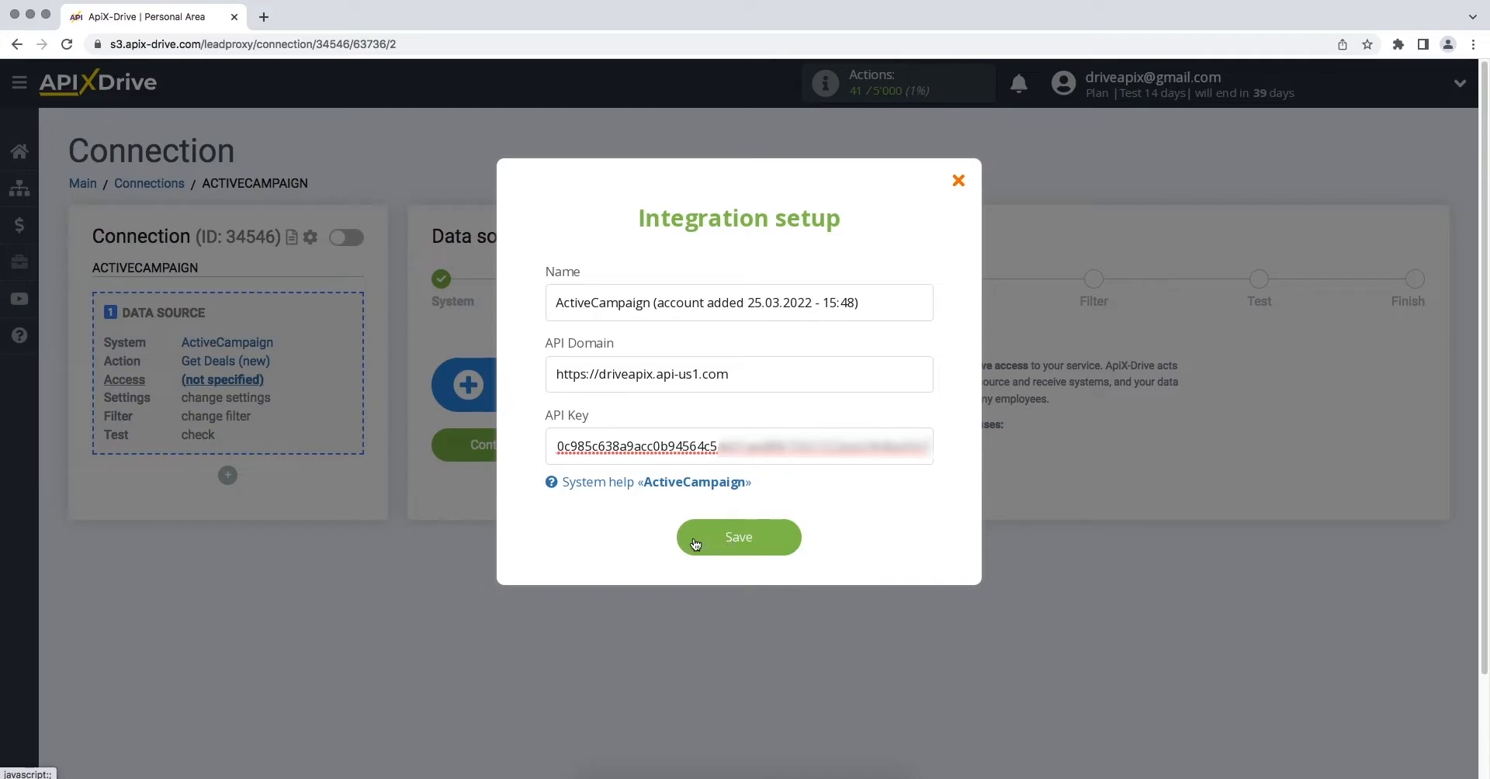
click(728, 541)
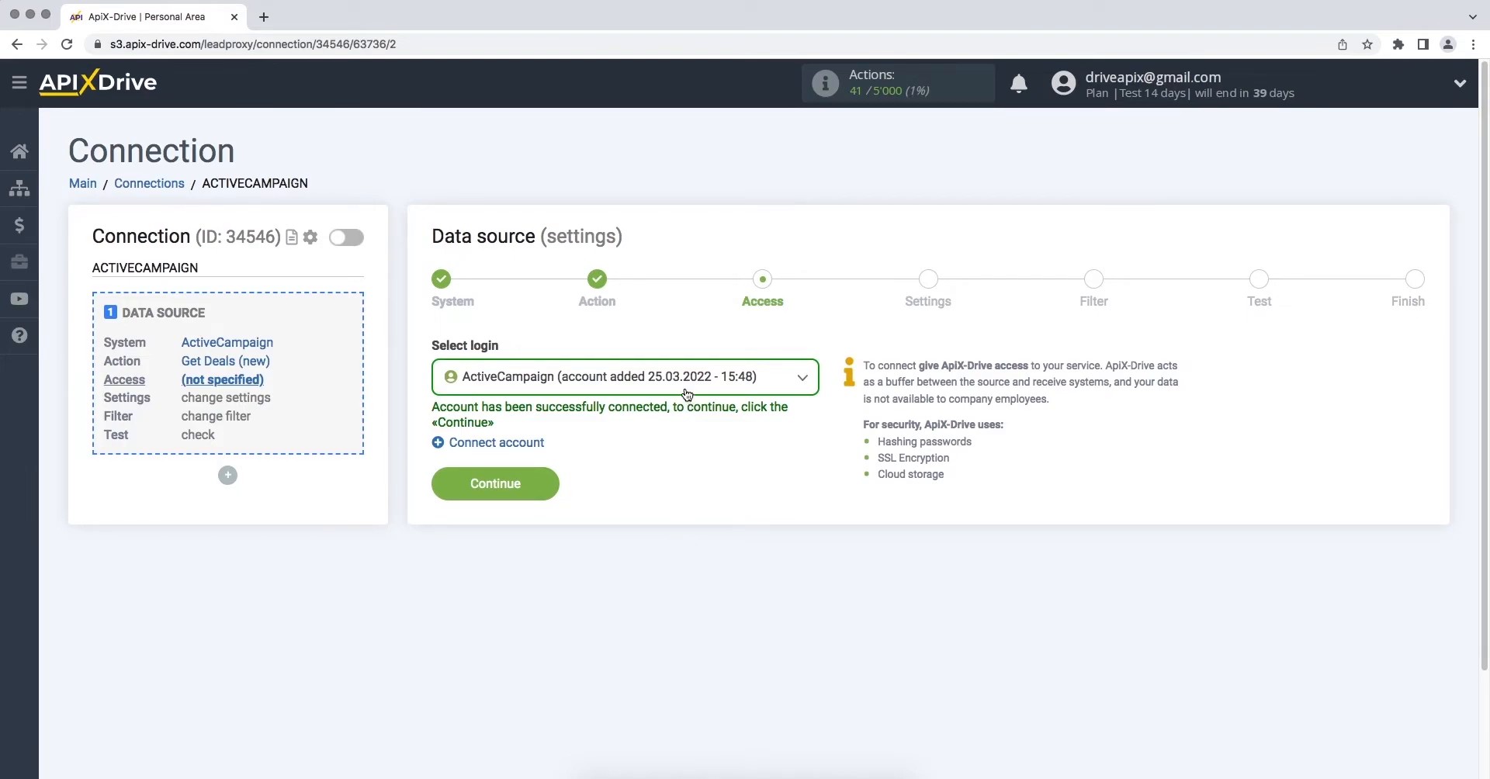
click(684, 390)
Select the ActiveCampaign login, skip Settings and Filter, and review the test deal data
click(684, 501)
click(443, 486)
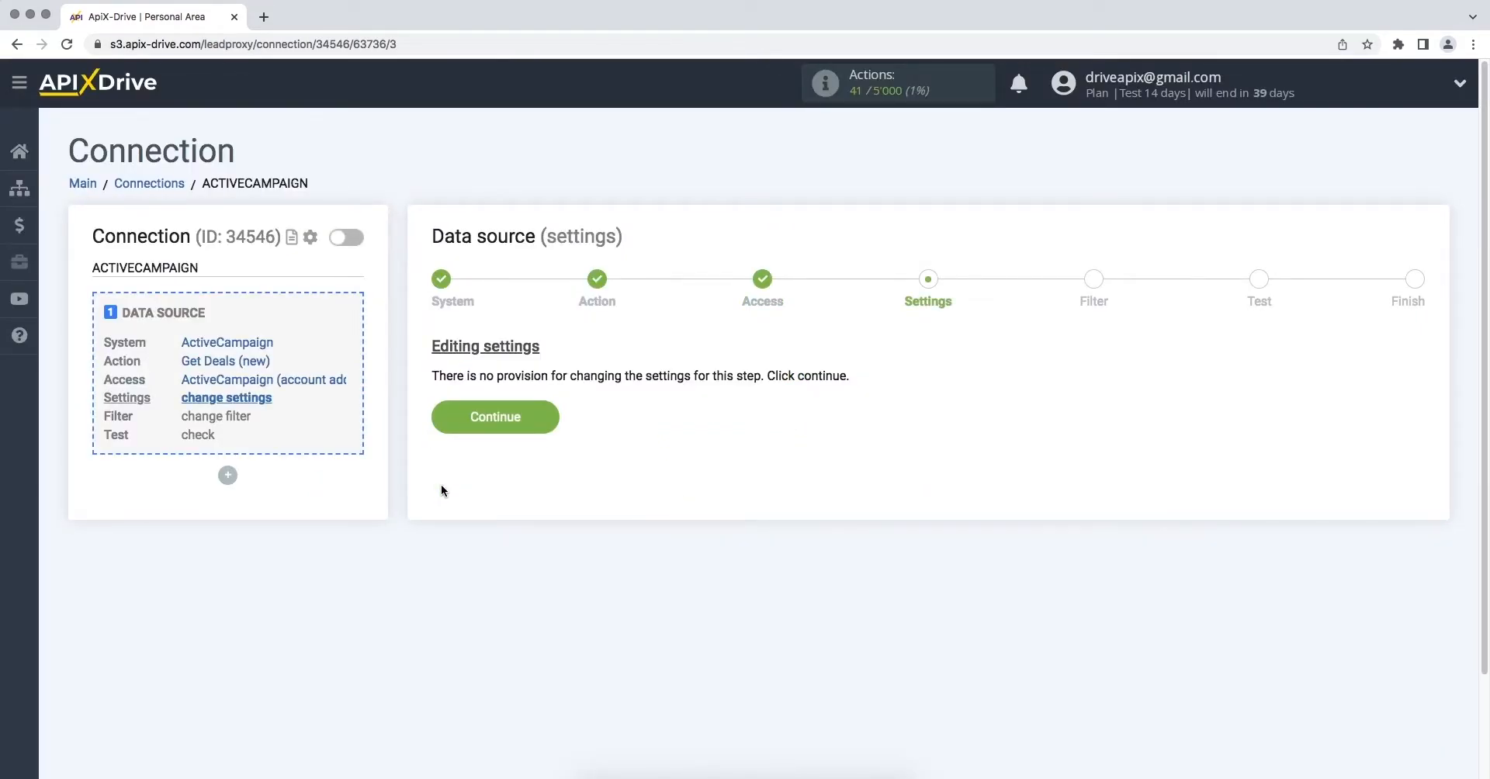
click(438, 426)
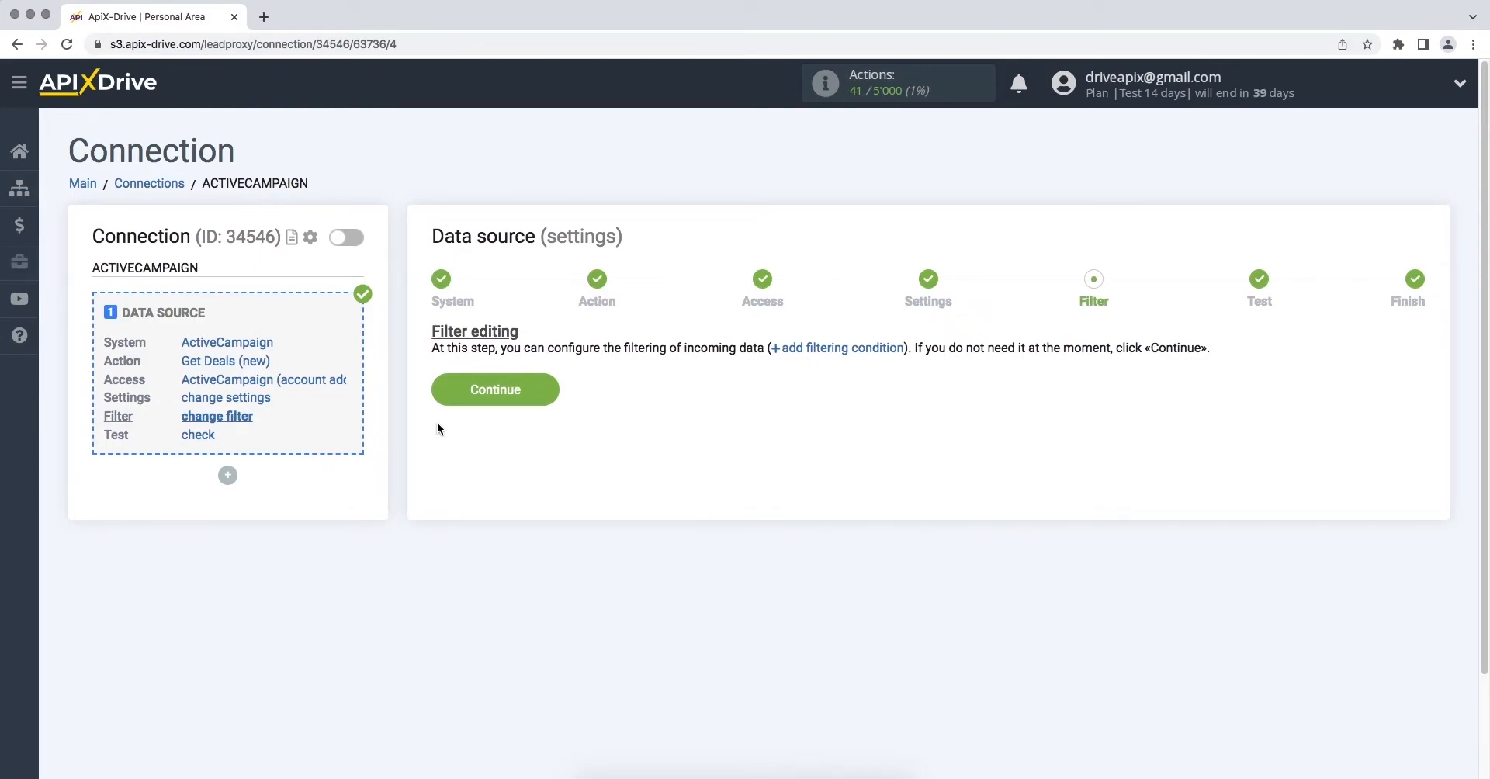
click(437, 392)
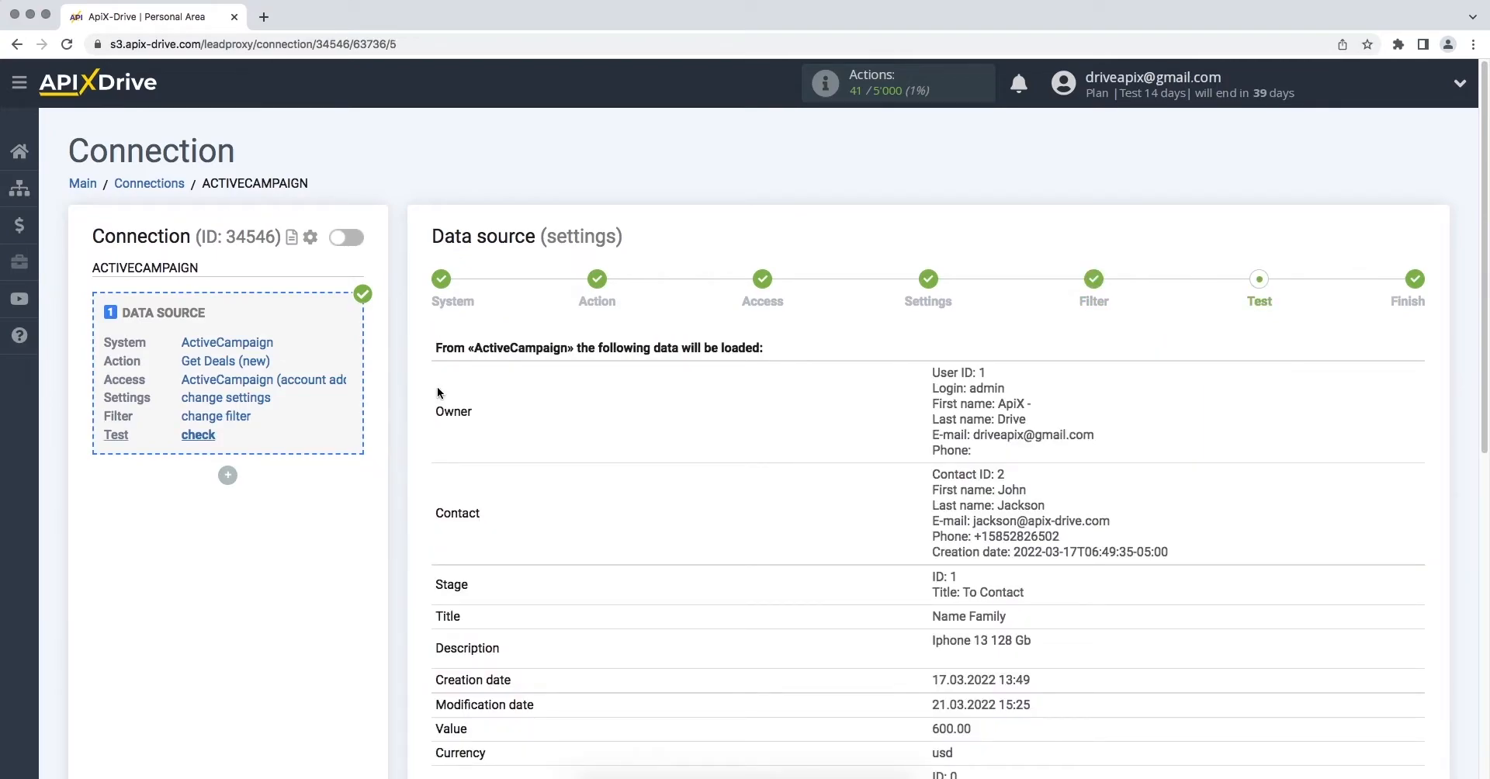
scroll(437, 387, down, 5)
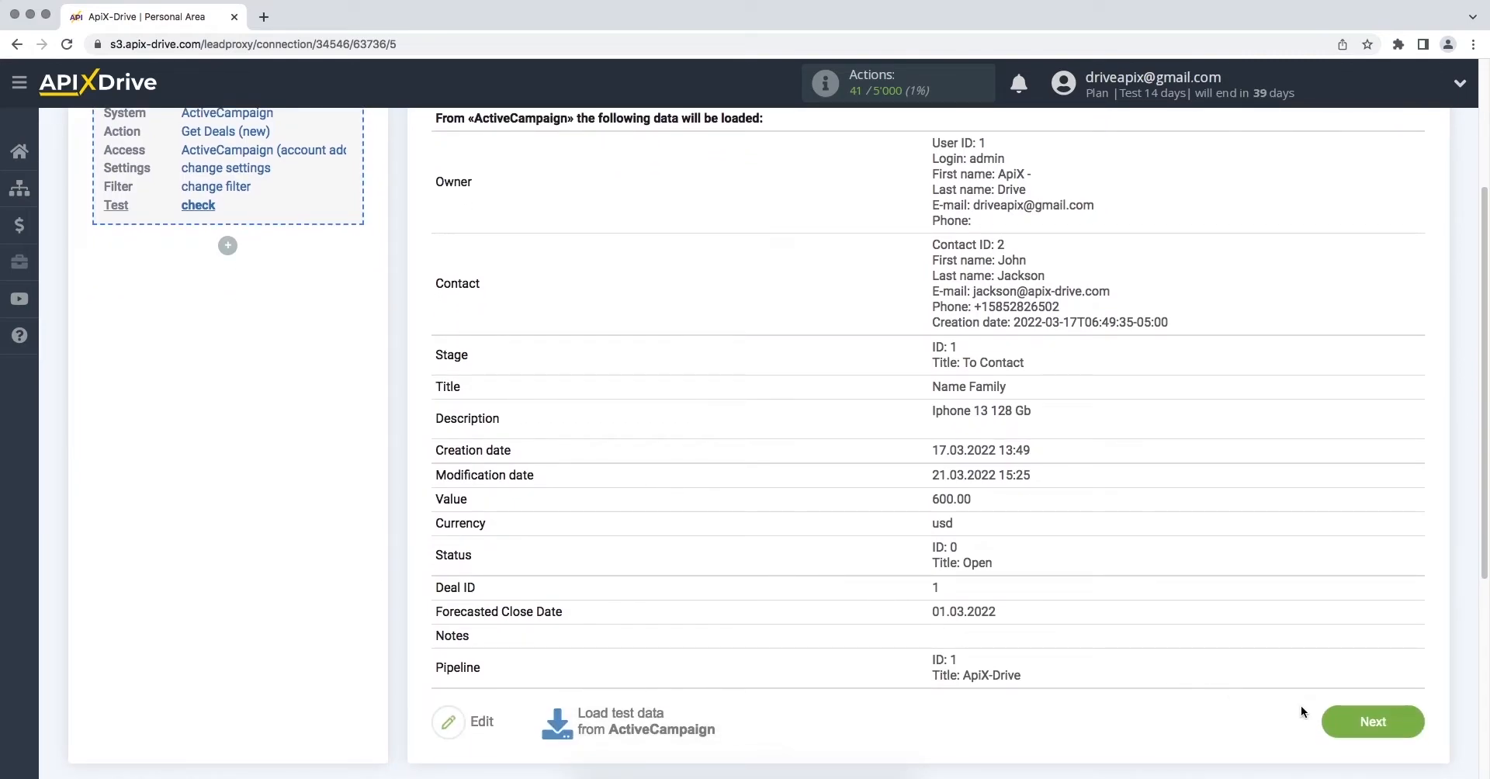
click(1327, 721)
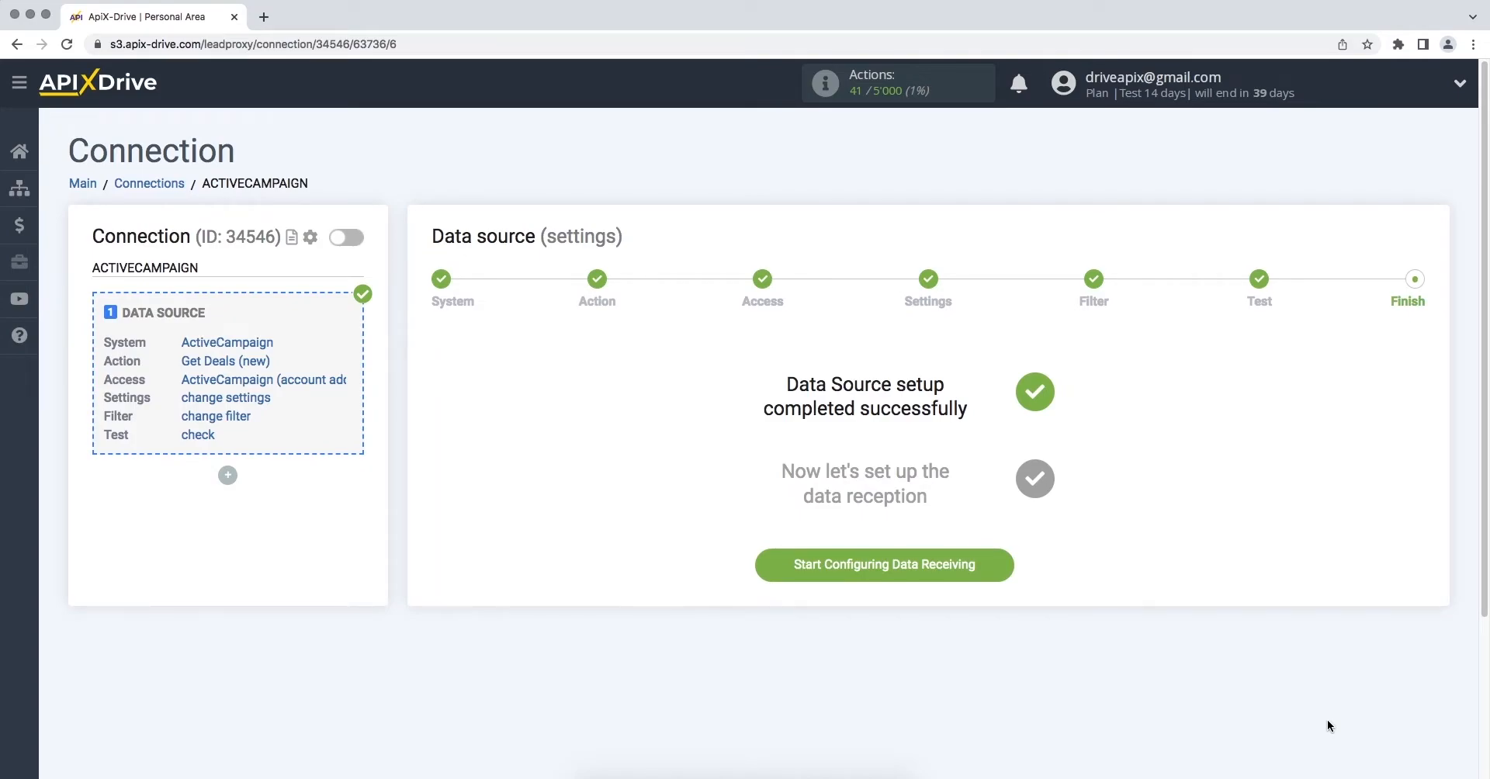
Configure data receiving with Agile CRM as the system and Create Contacts as the action
click(770, 565)
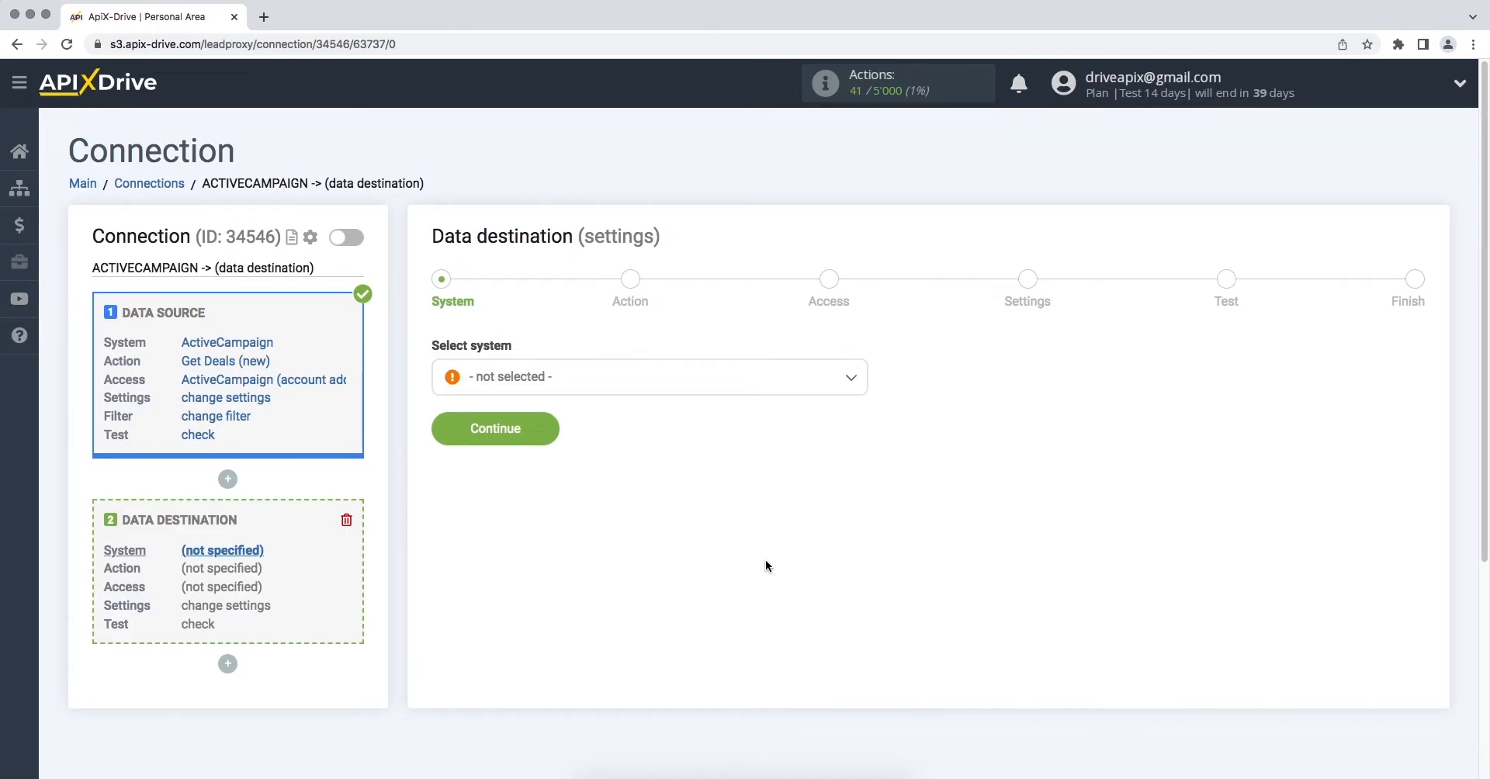
click(774, 392)
click(570, 576)
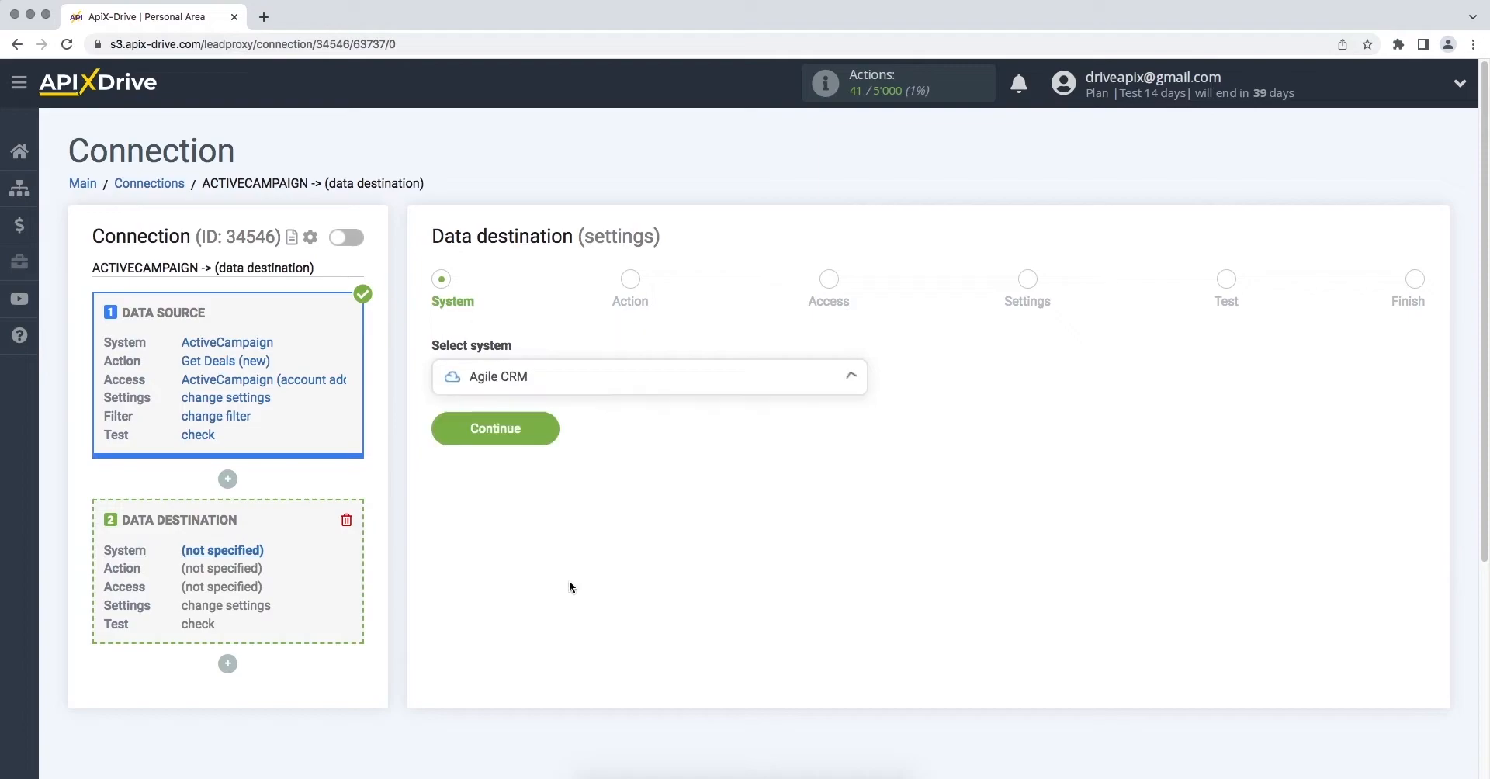
click(439, 434)
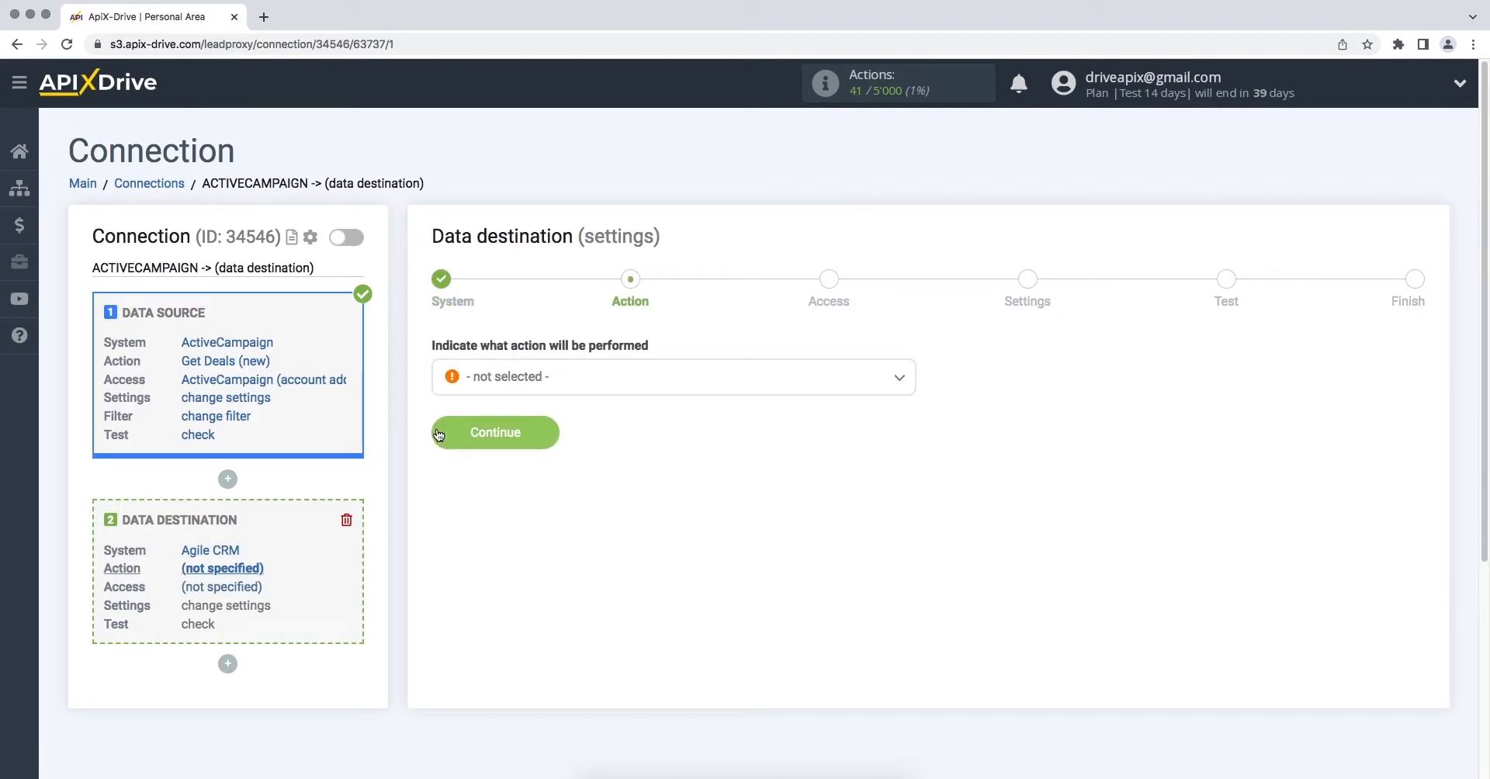
click(521, 375)
click(525, 476)
click(441, 438)
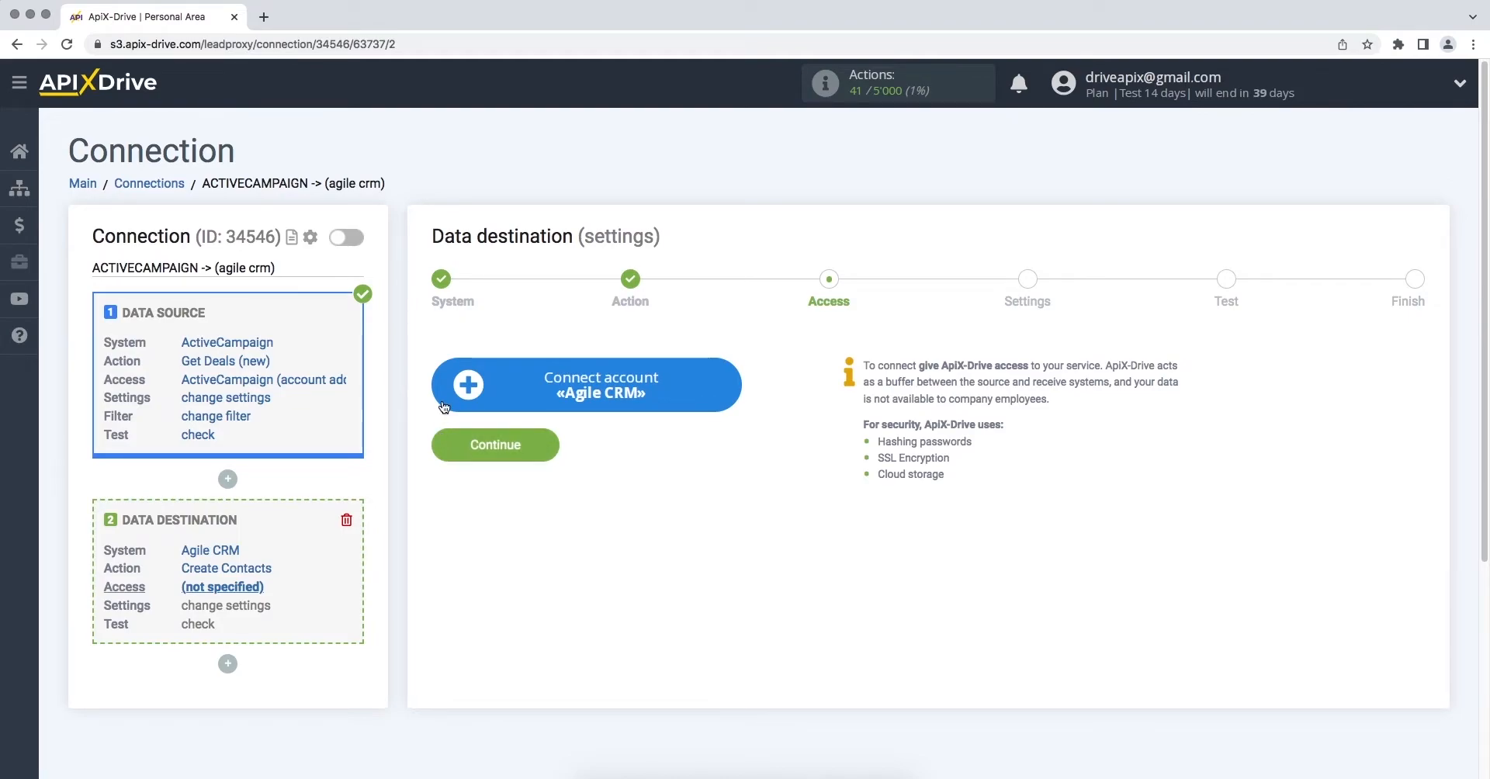
Start connecting the Agile CRM account and enter the account's login e-mail
click(448, 397)
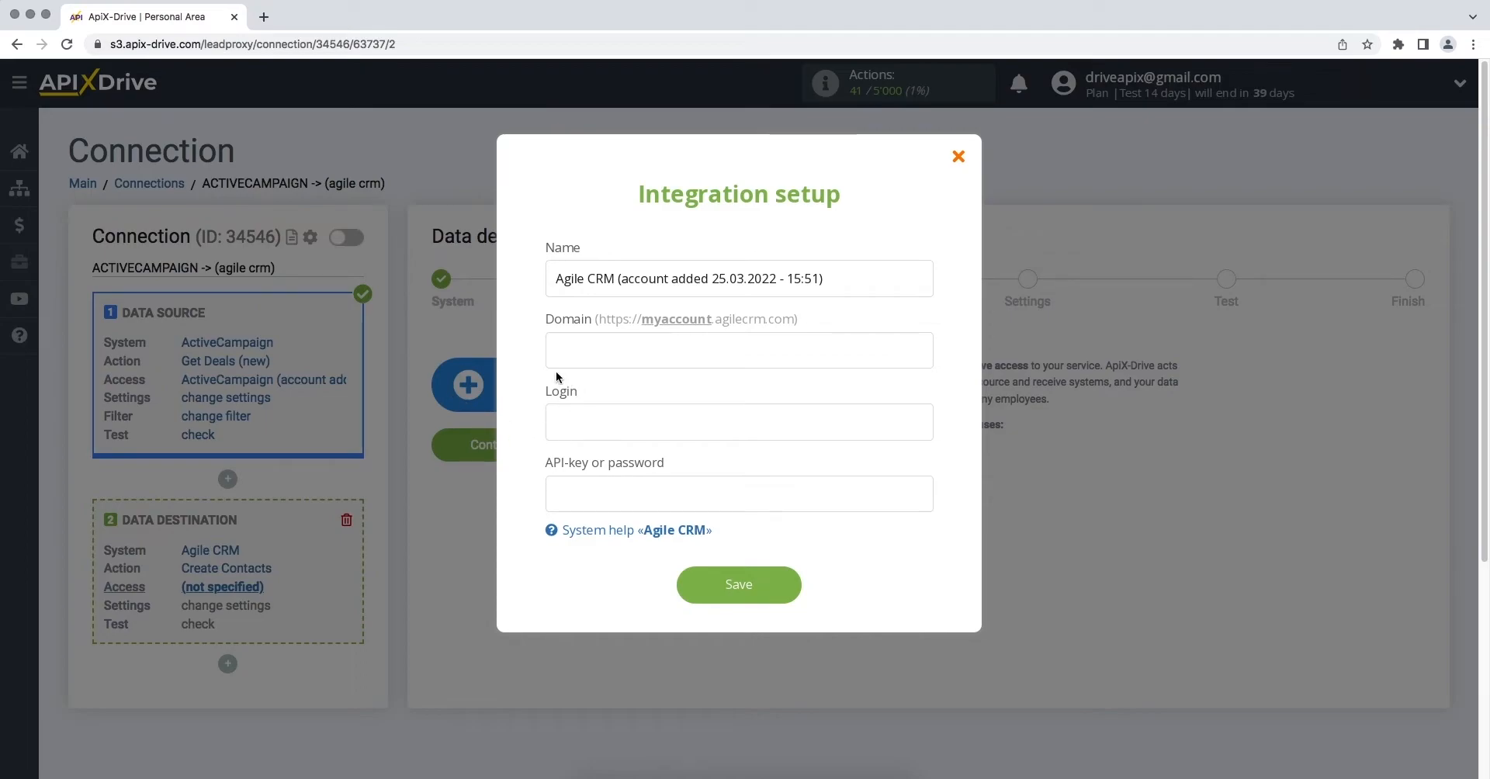
click(550, 420)
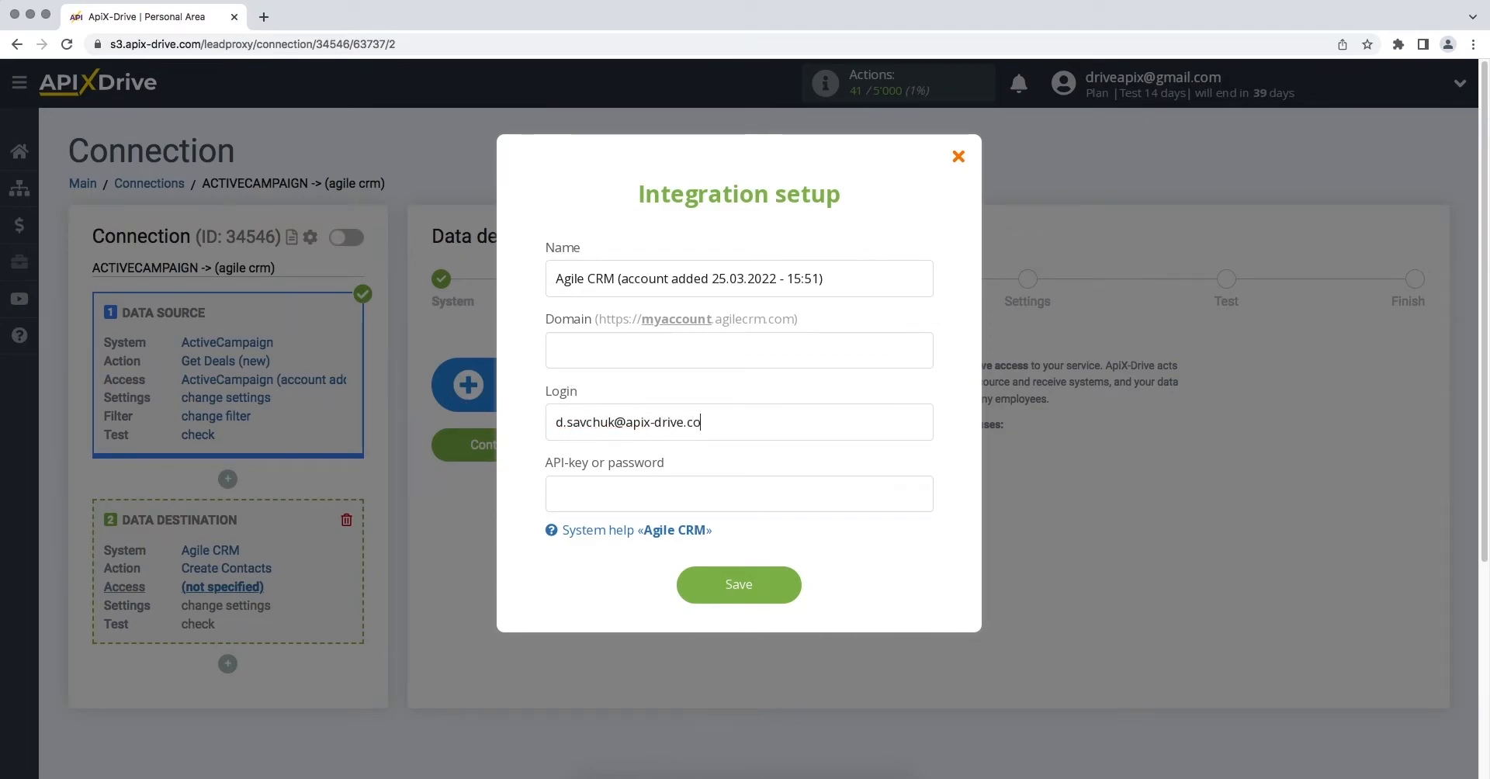
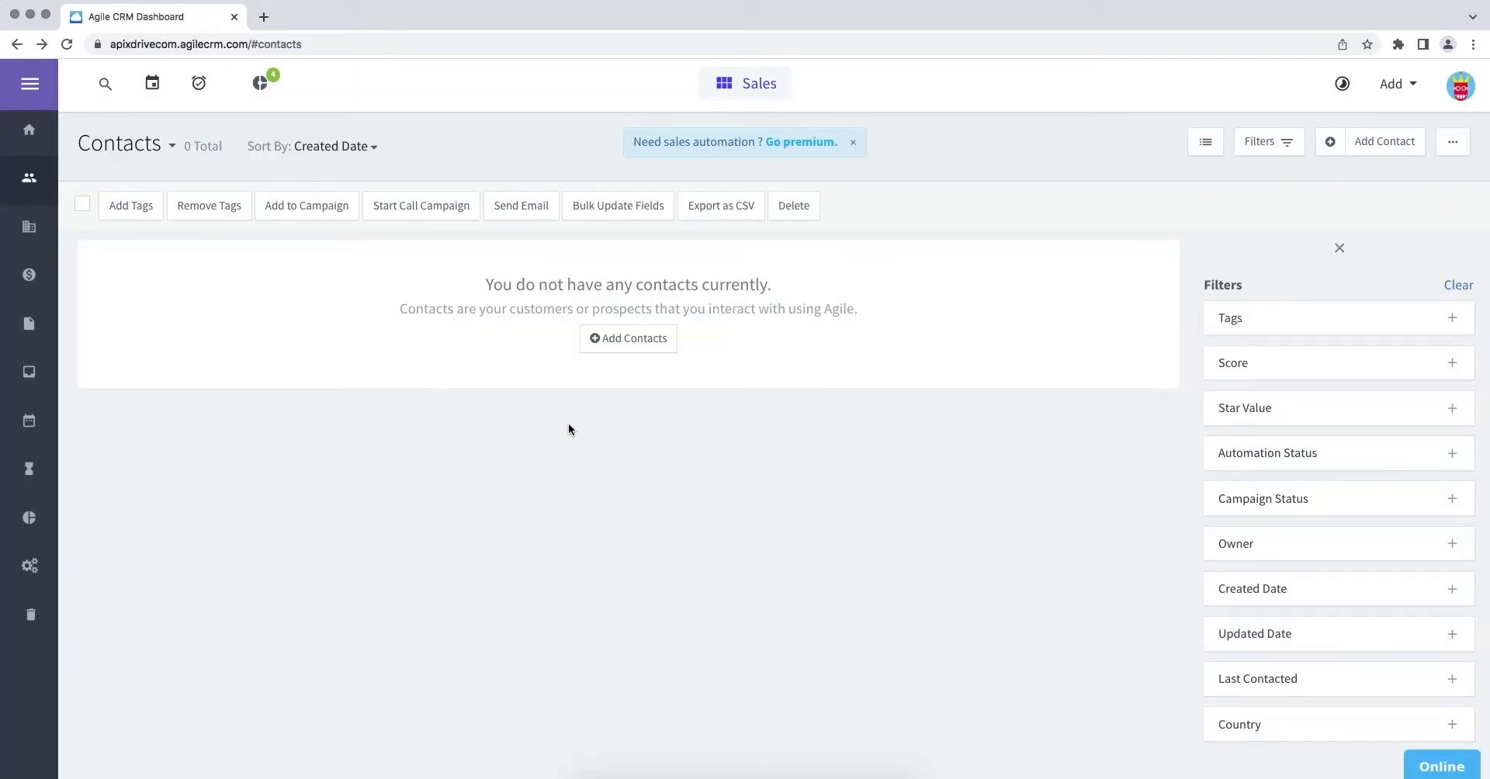
double_click(332, 43)
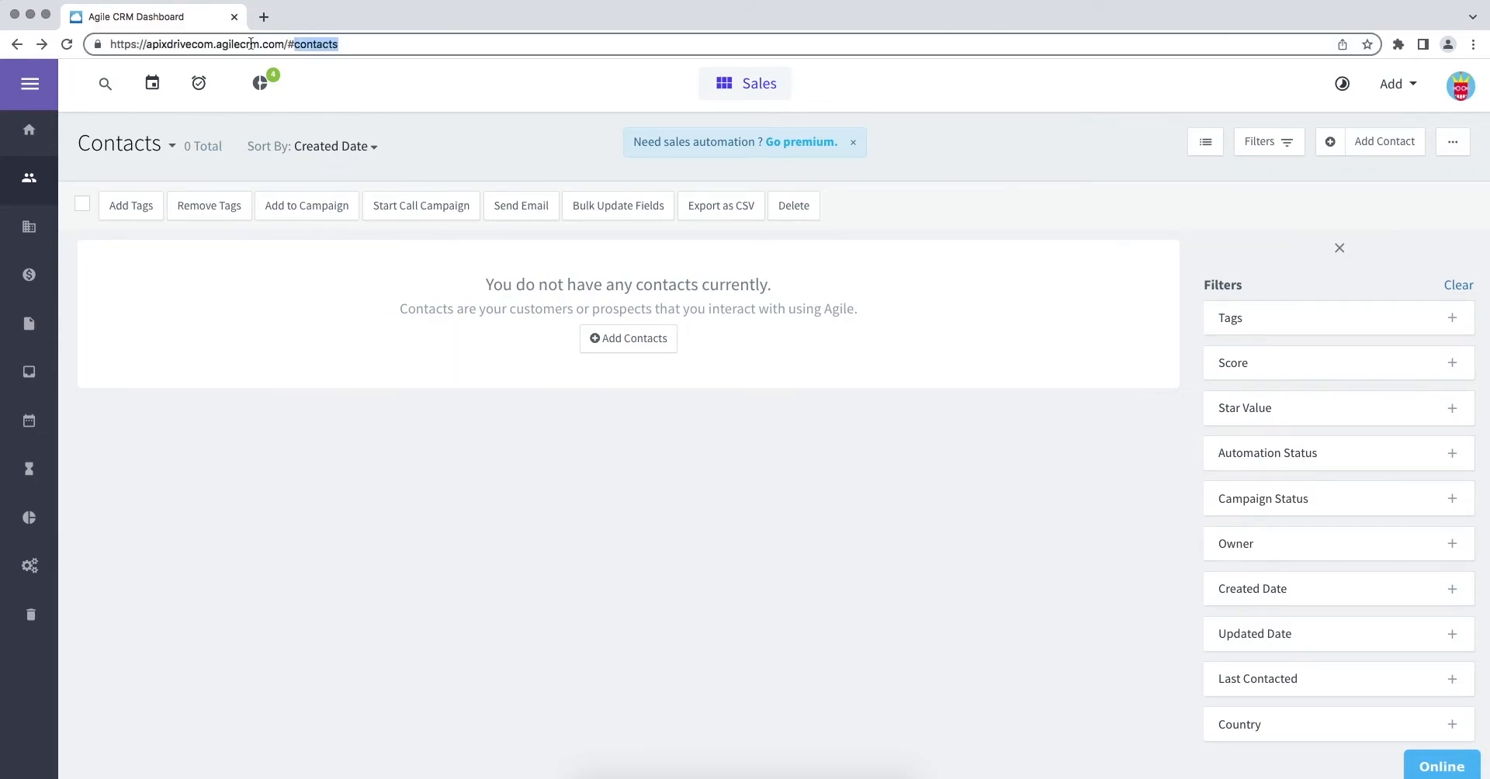
drag(215, 44, 147, 46)
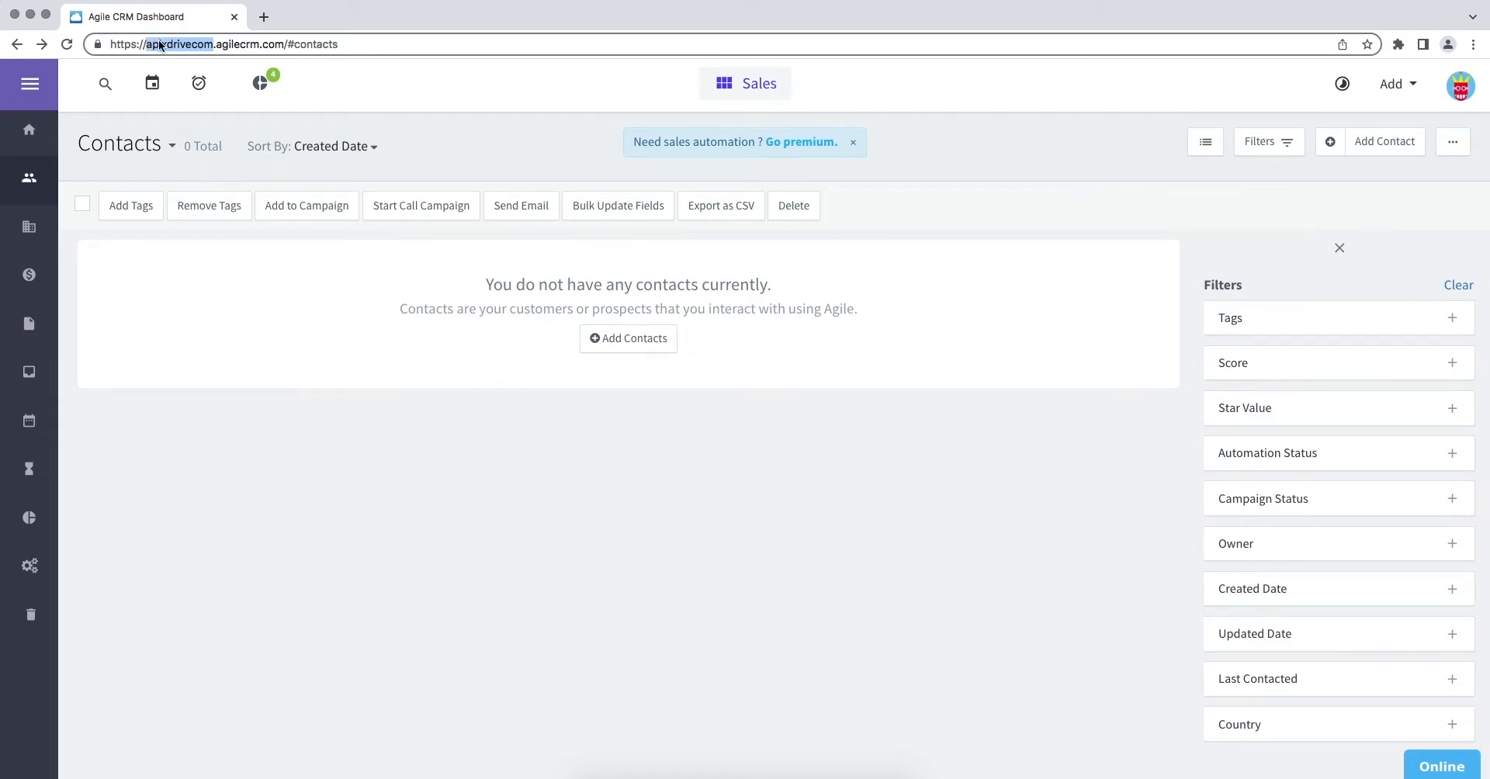
right_click(159, 45)
click(197, 135)
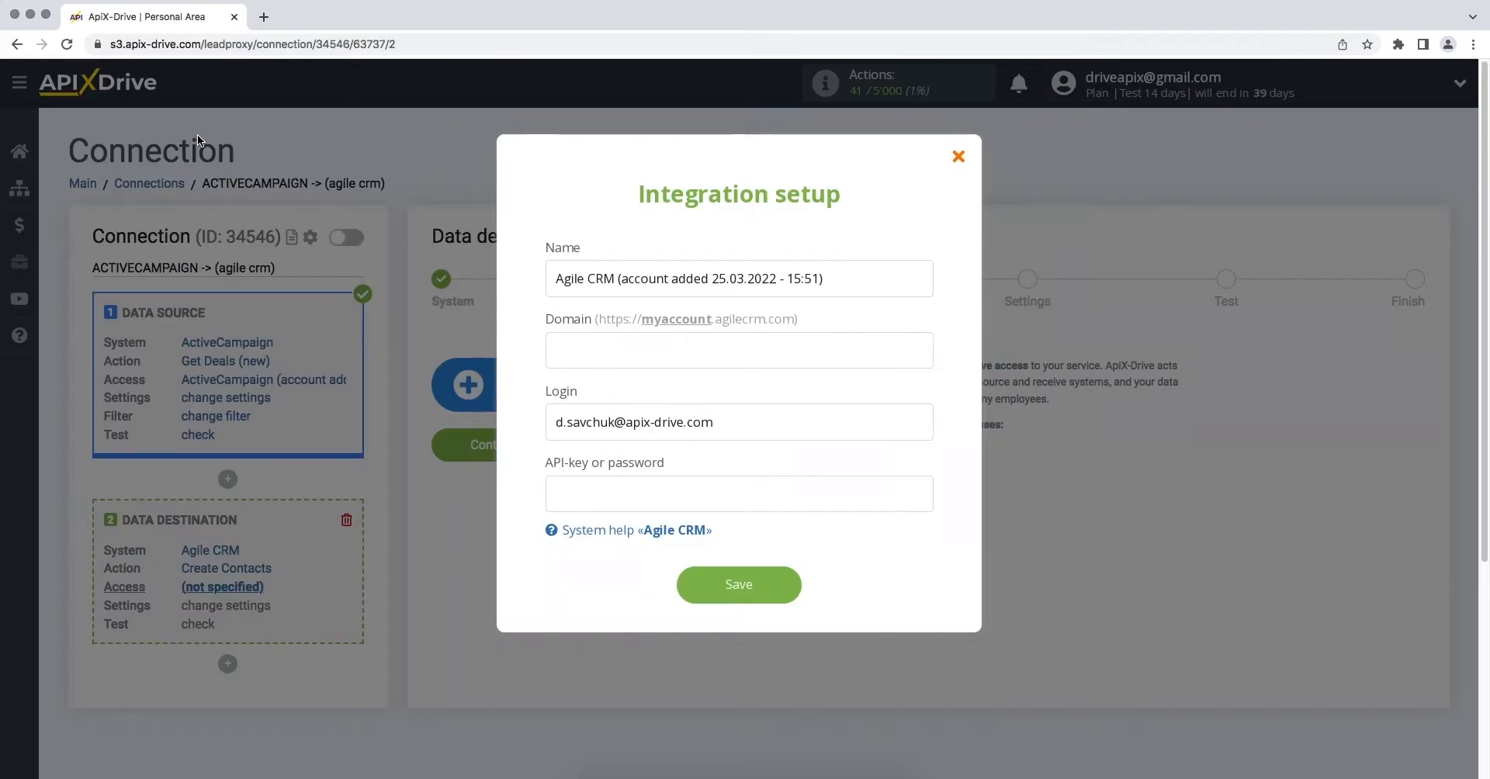
Paste 'apixdrivecom' into the Agile CRM Domain field
click(556, 350)
right_click(565, 352)
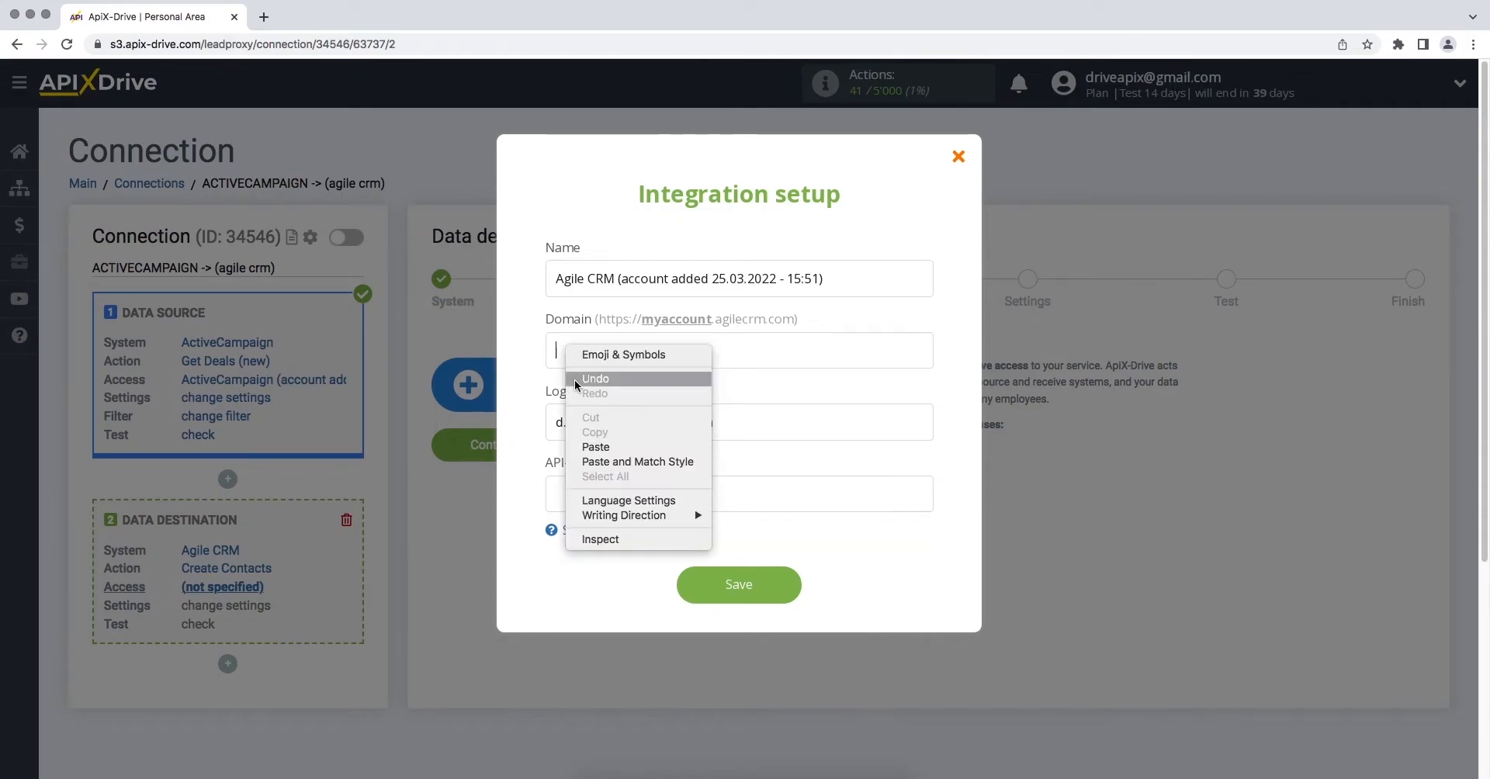
click(590, 447)
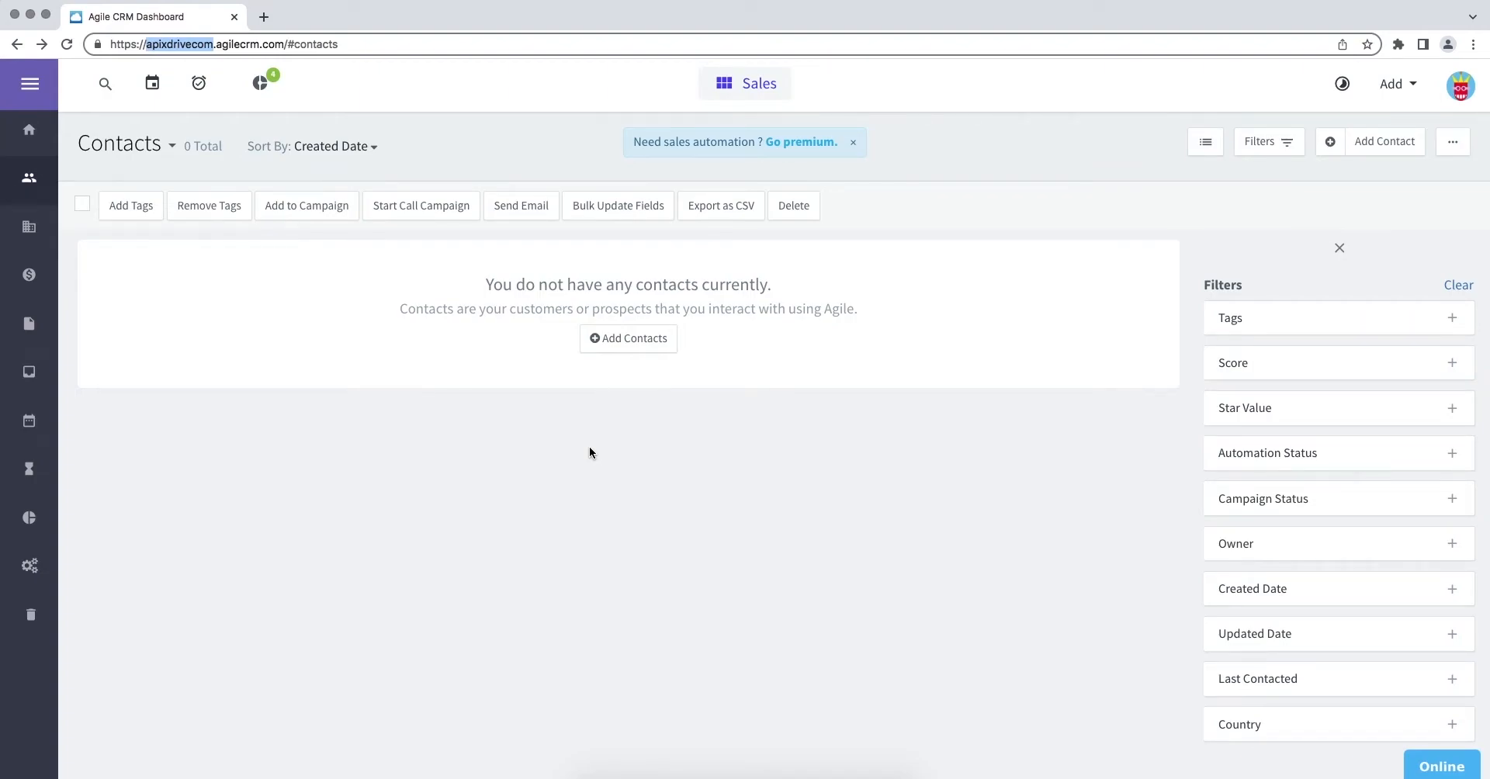
Open Agile CRM Admin Settings > Developers & API and select the REST API key
click(1459, 87)
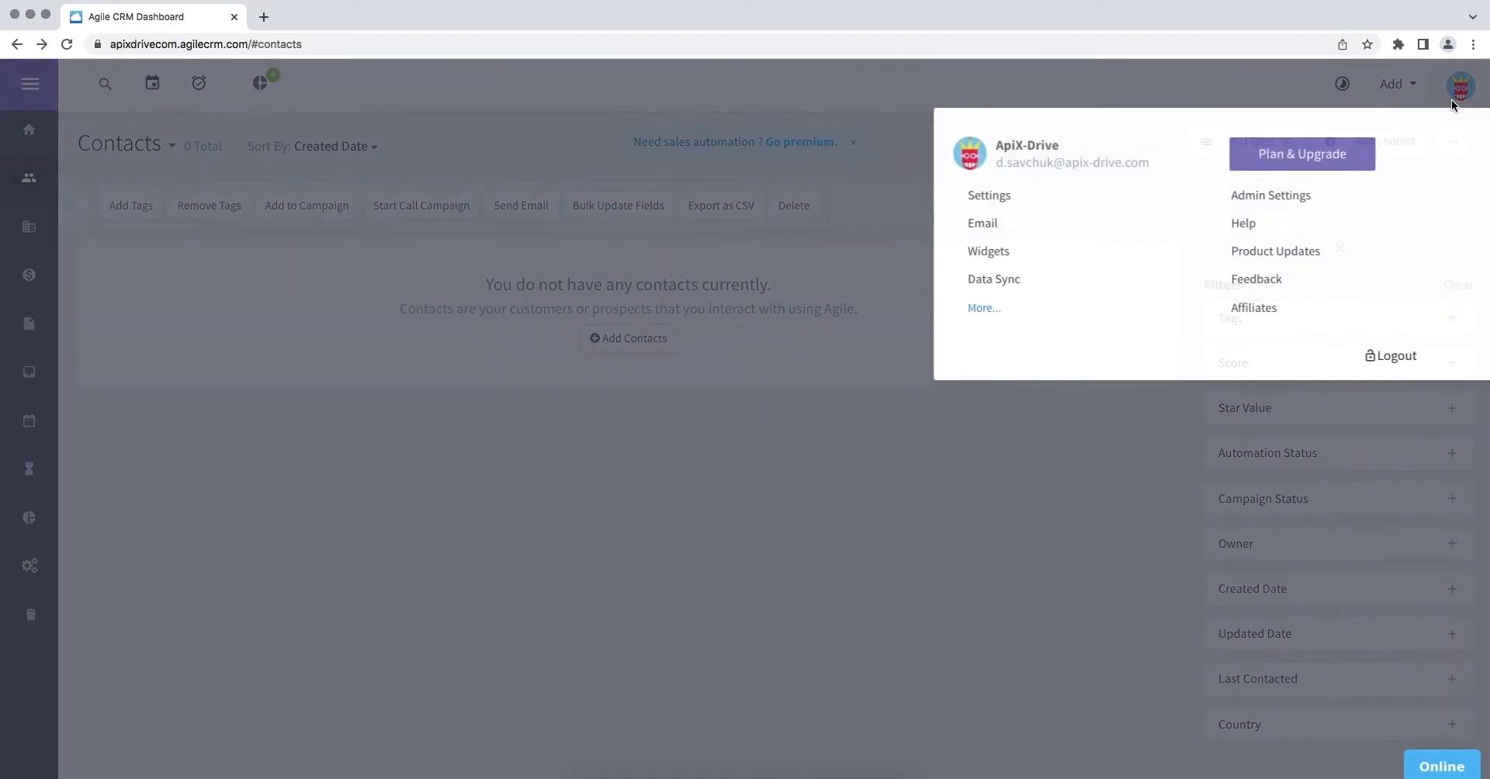
click(1266, 197)
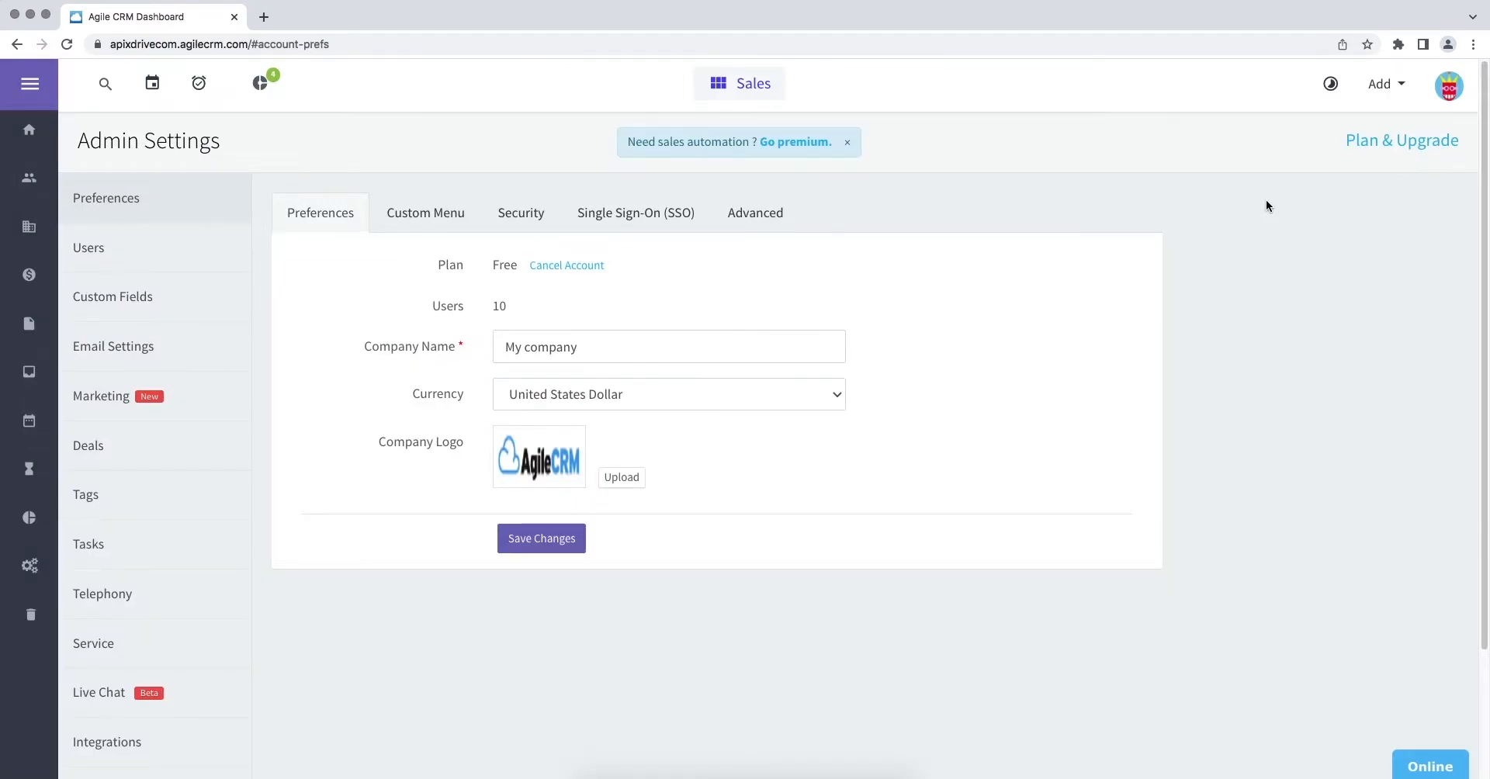
scroll(1265, 198, down, 2)
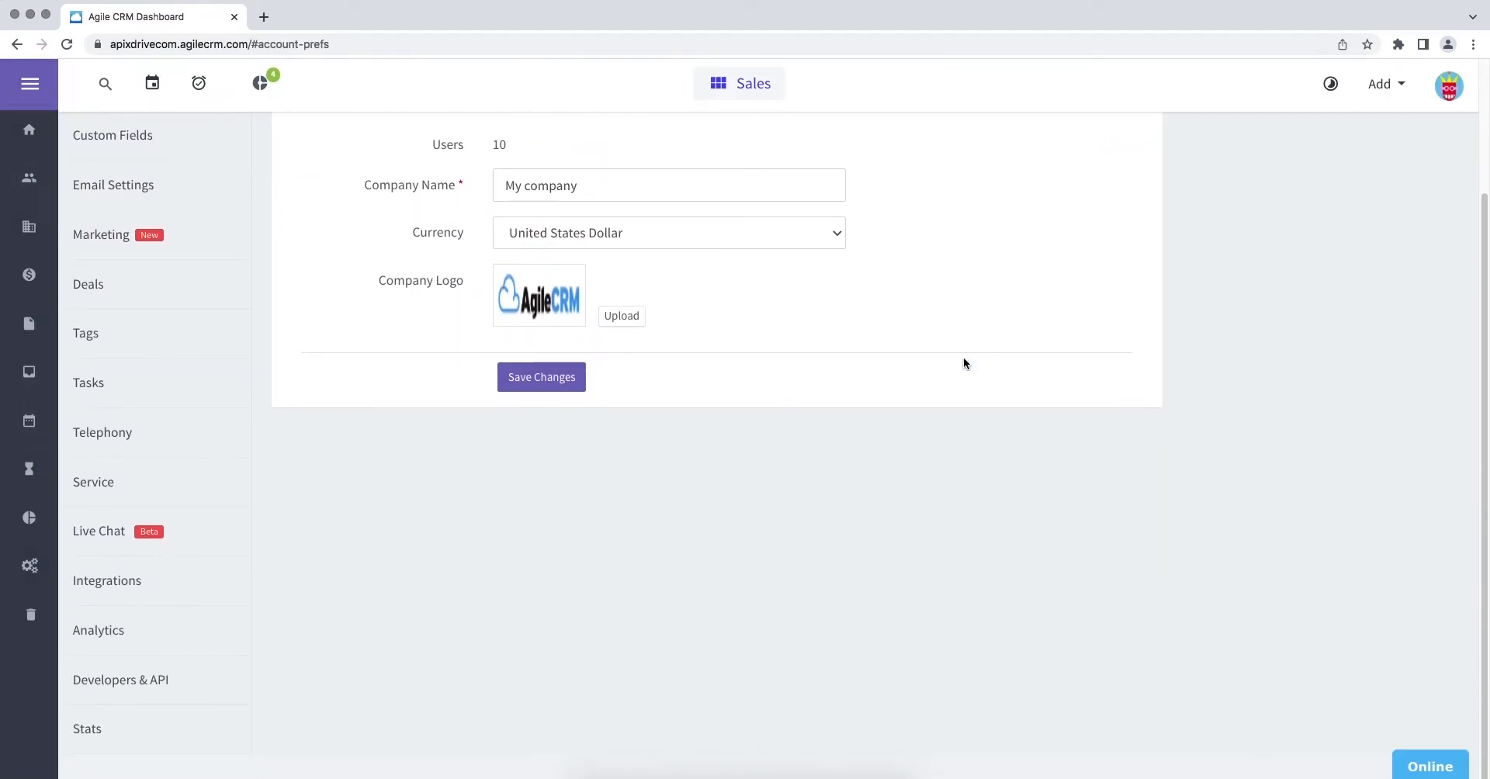
click(93, 680)
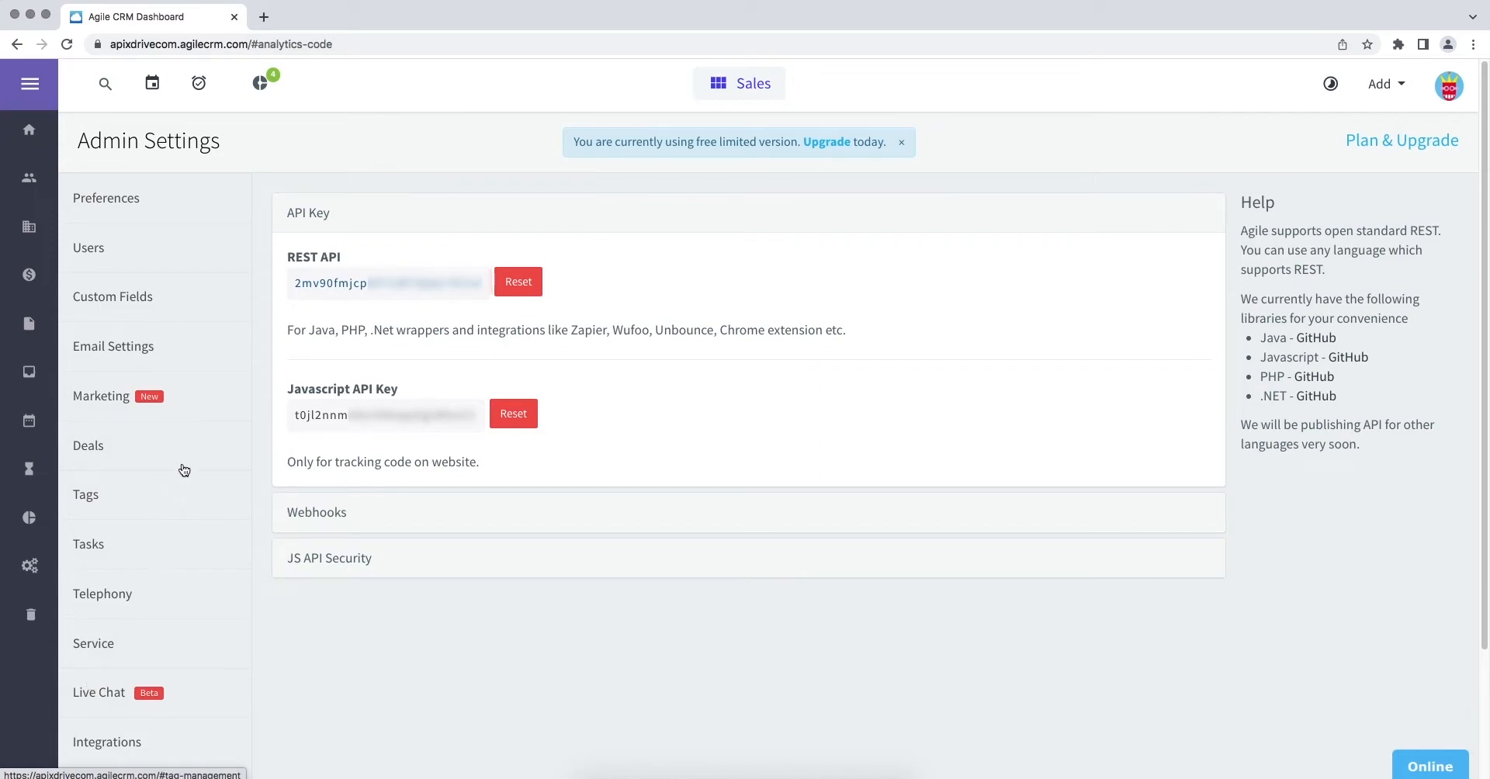
drag(294, 283, 481, 295)
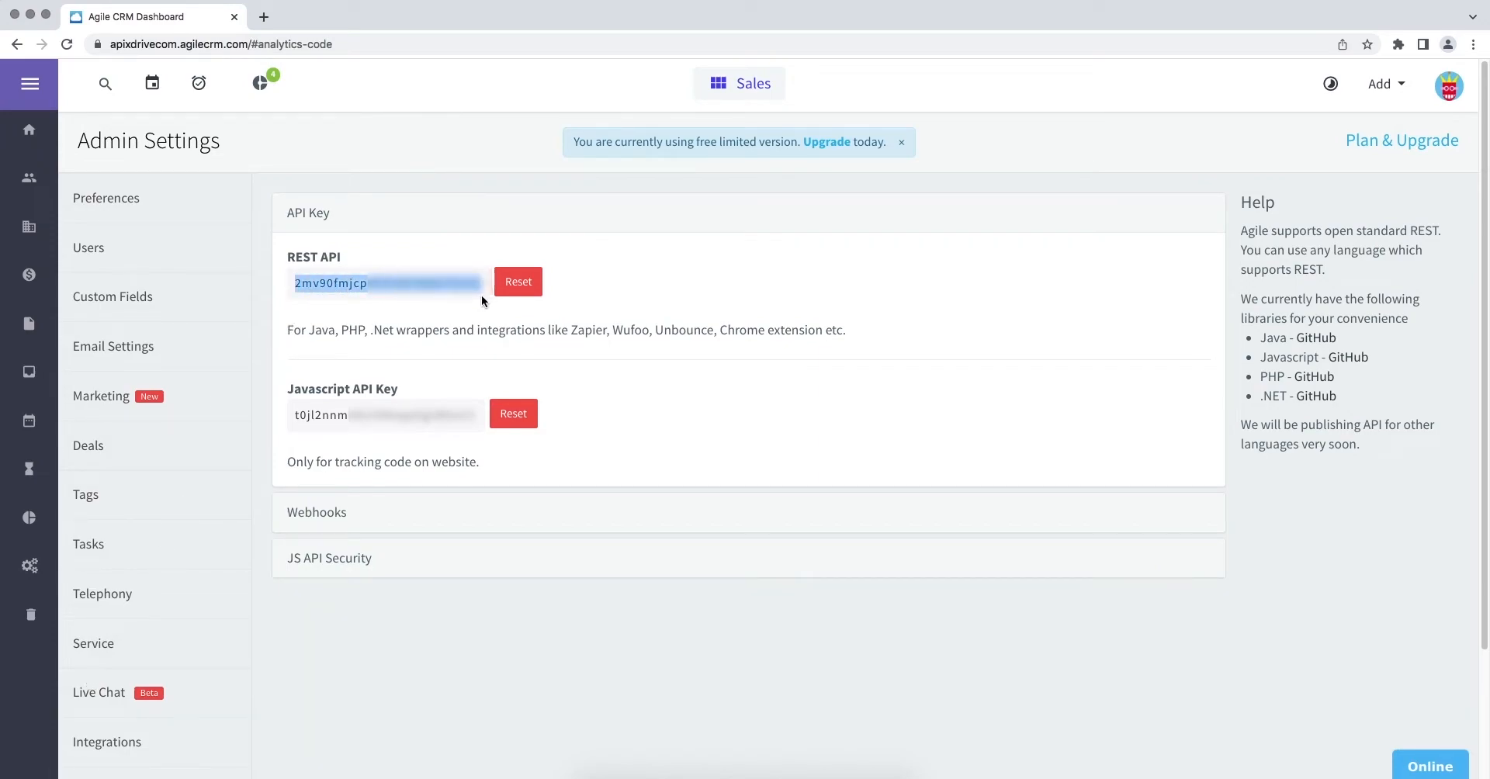
right_click(481, 295)
Copy the REST API key into the API-key field, save, and select the Agile CRM login
click(482, 321)
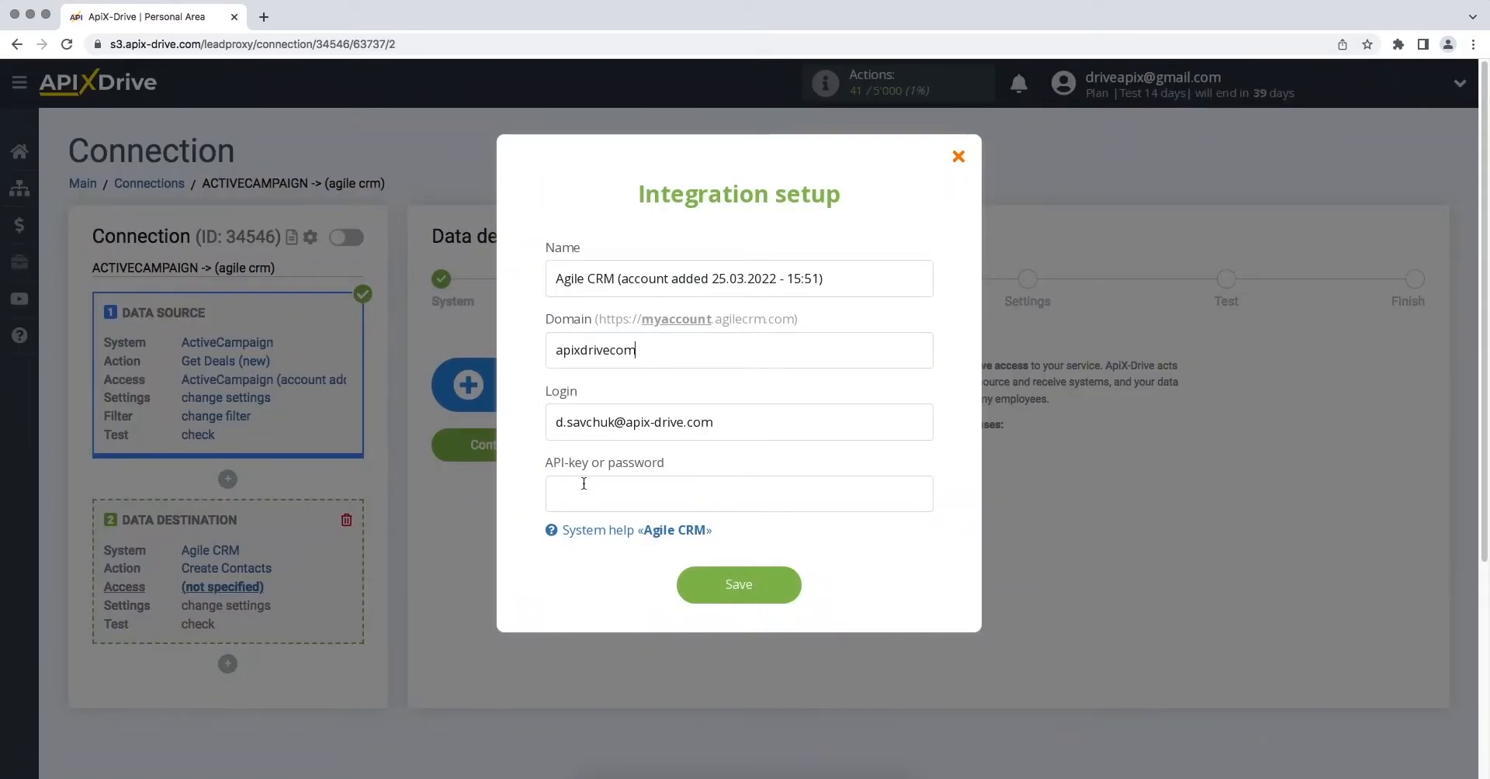
right_click(584, 483)
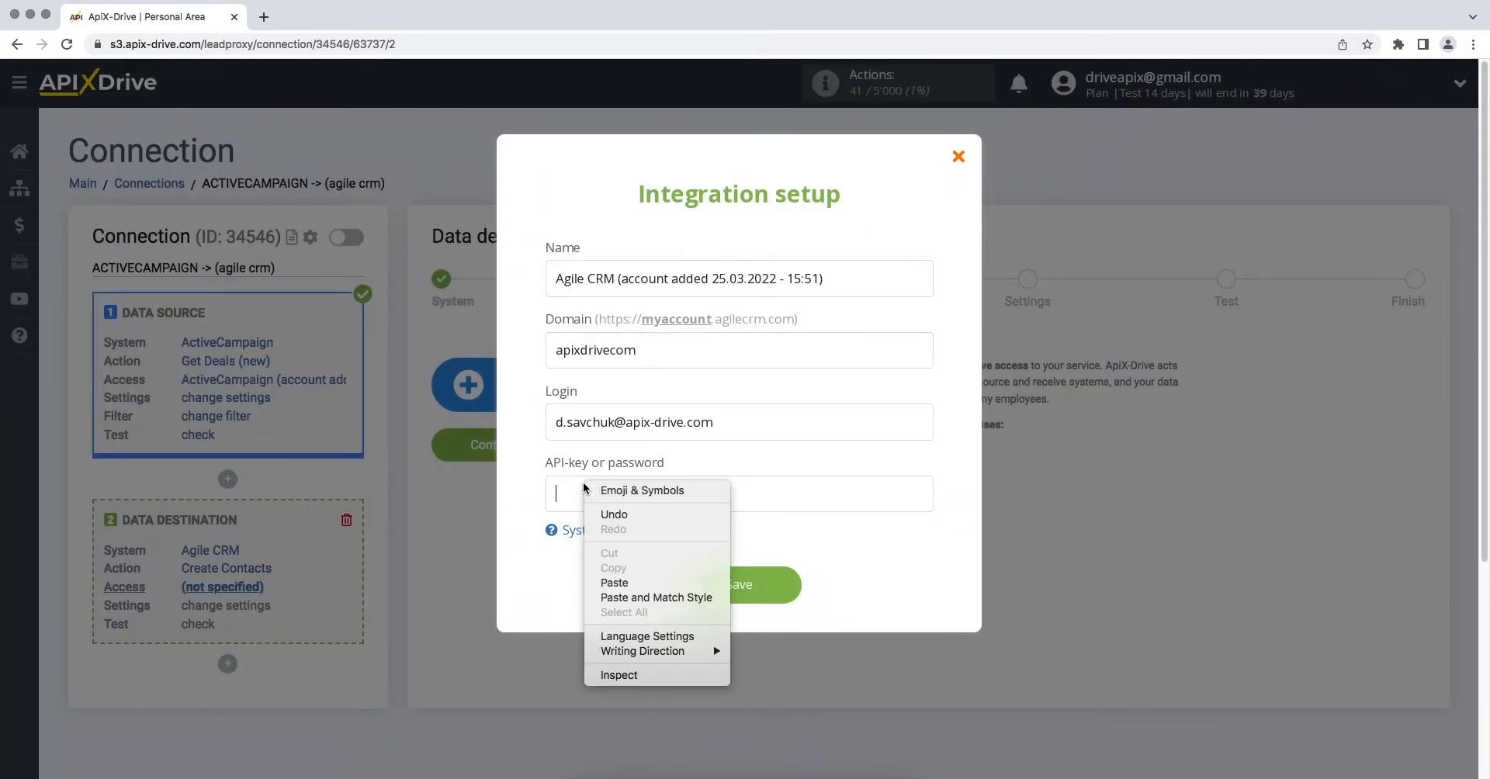
click(613, 569)
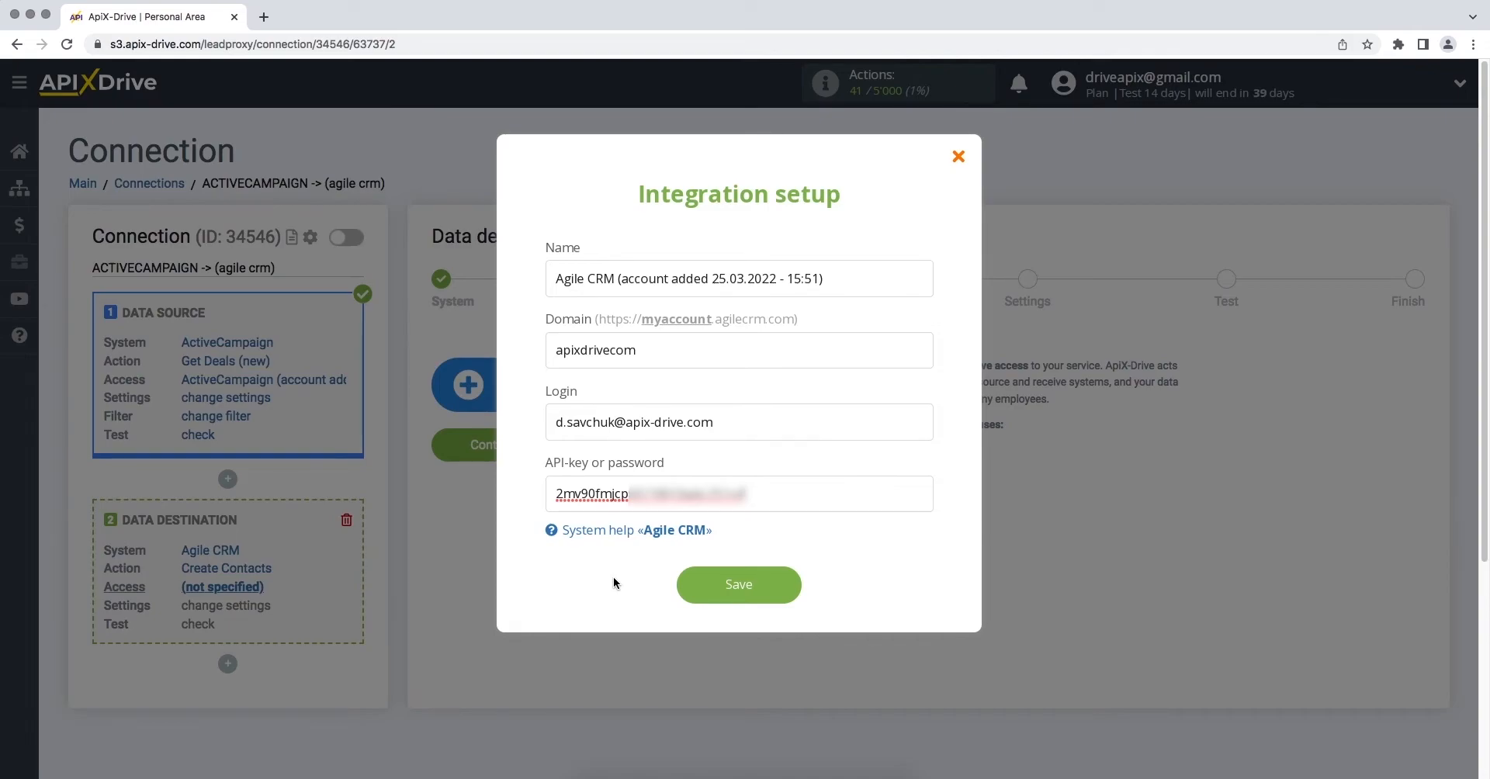
click(686, 598)
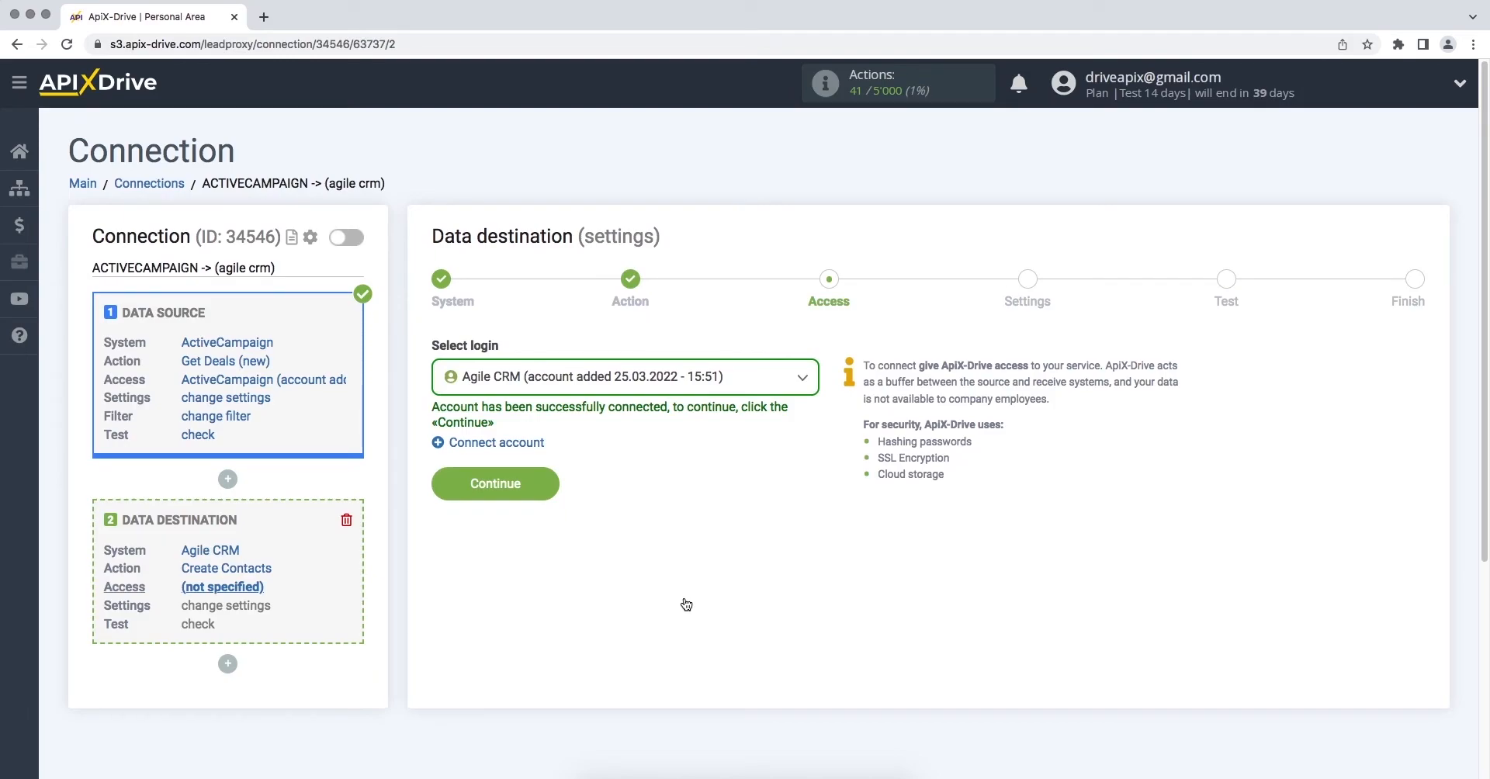
click(688, 379)
click(650, 503)
Map the ActiveCampaign e-mail and first name to E-mail Value and First name
click(446, 491)
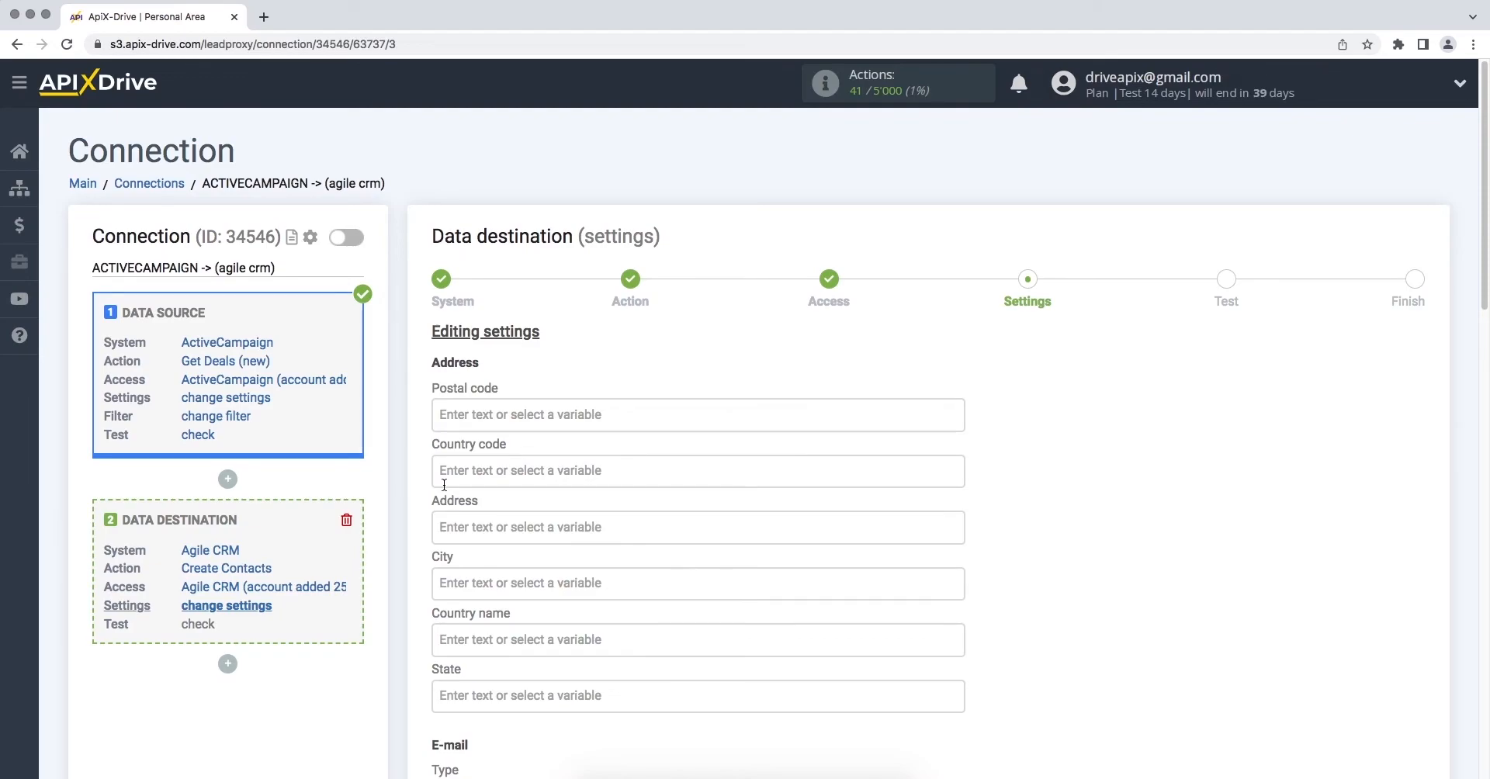
scroll(444, 485, down, 5)
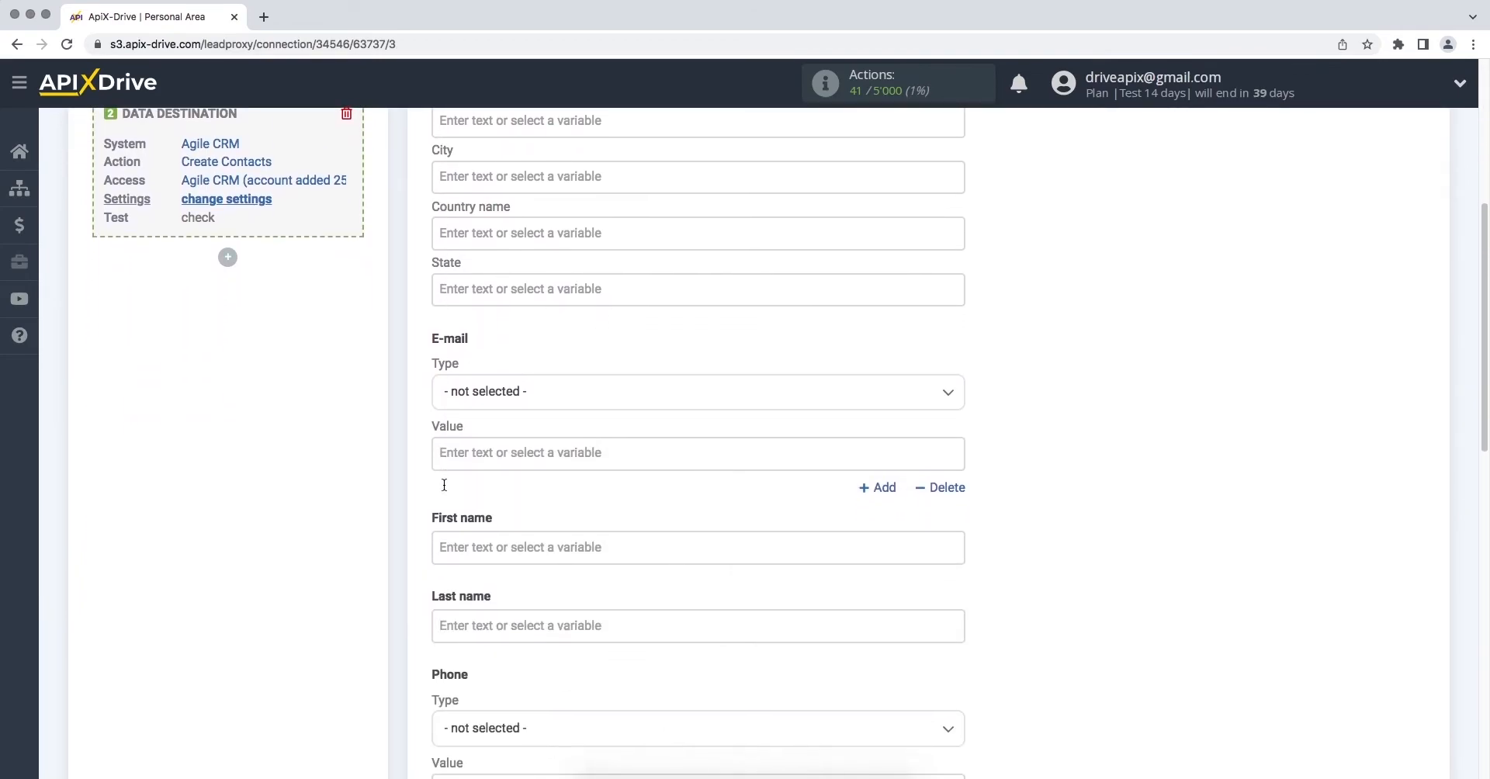
click(451, 463)
drag(957, 369, 954, 404)
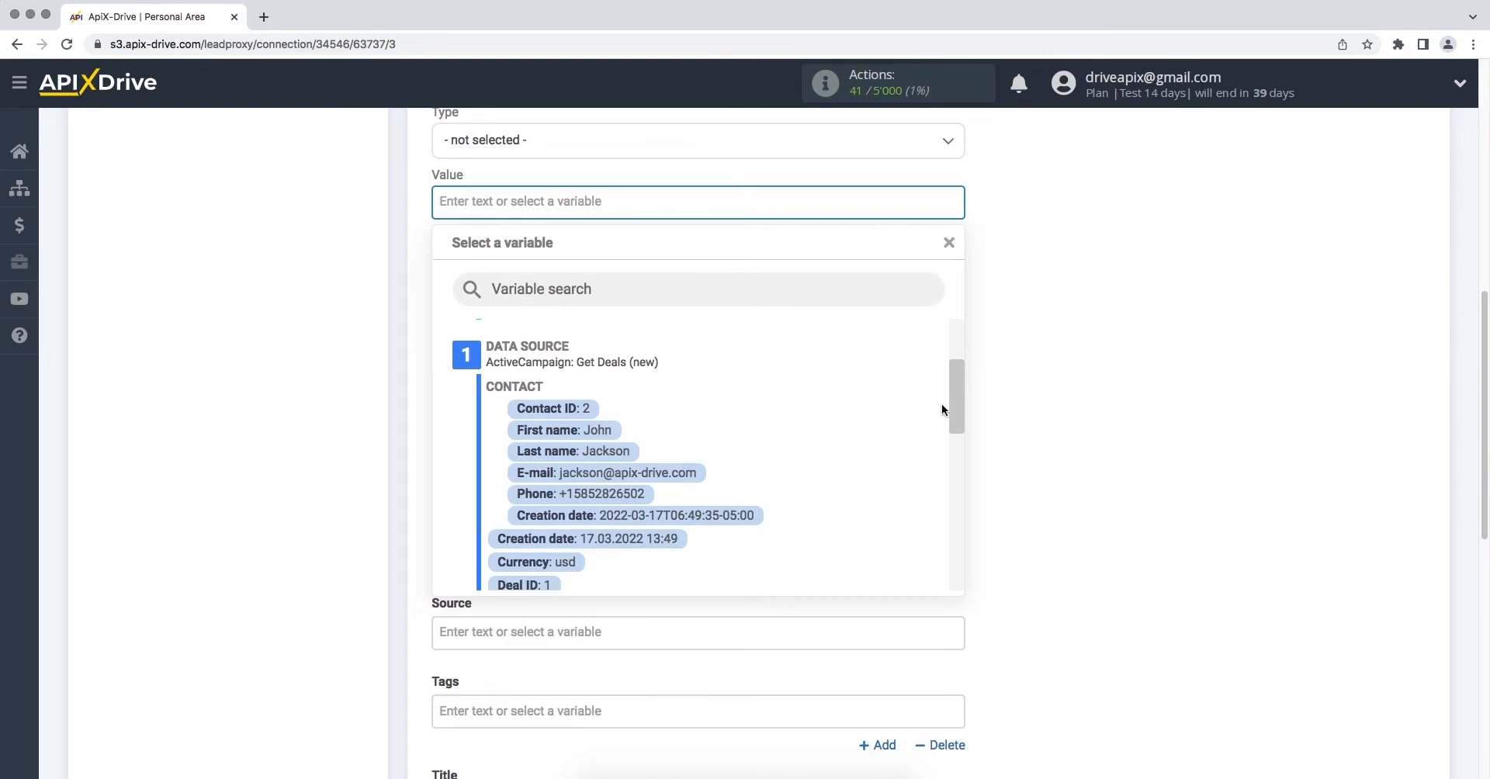
click(677, 473)
click(604, 299)
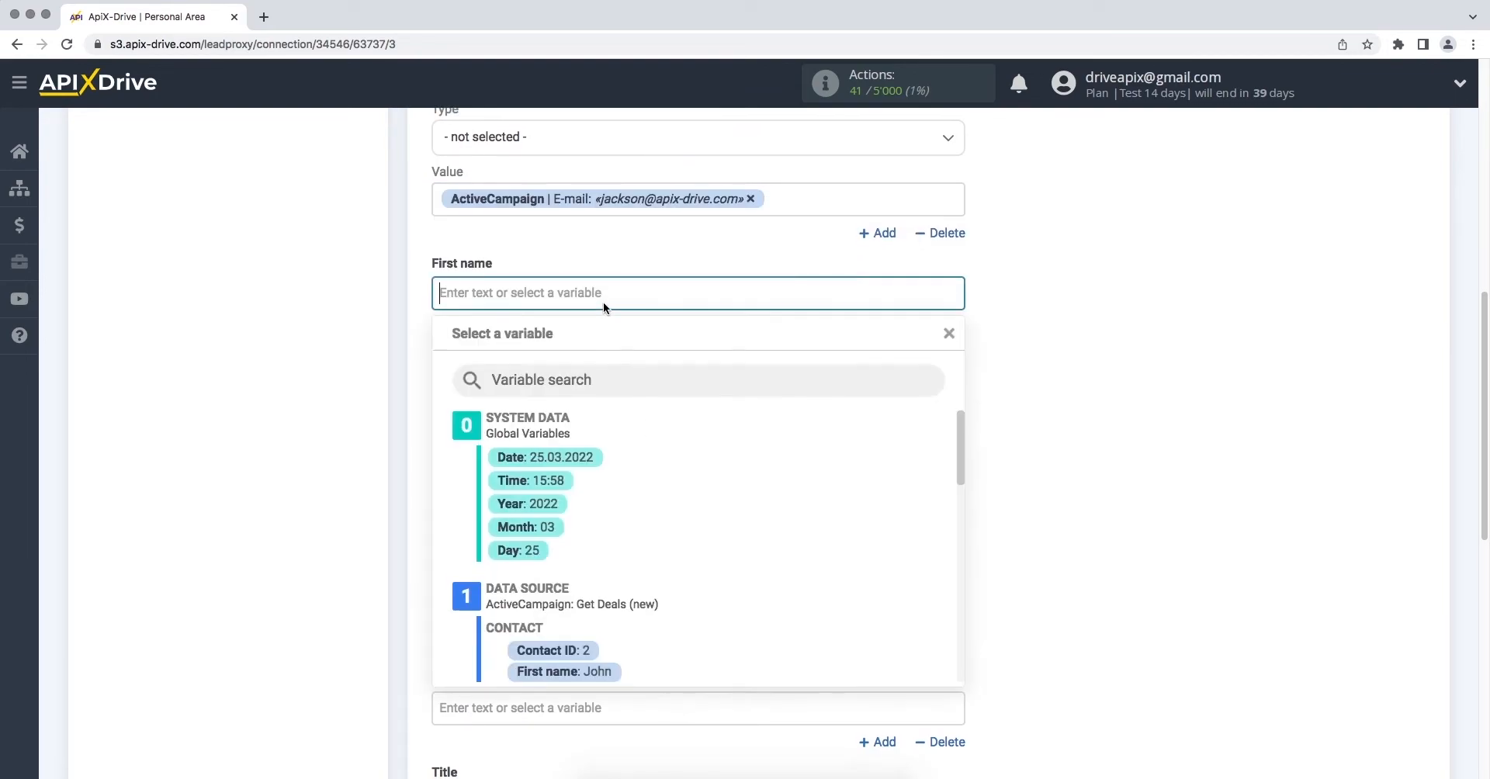
click(580, 580)
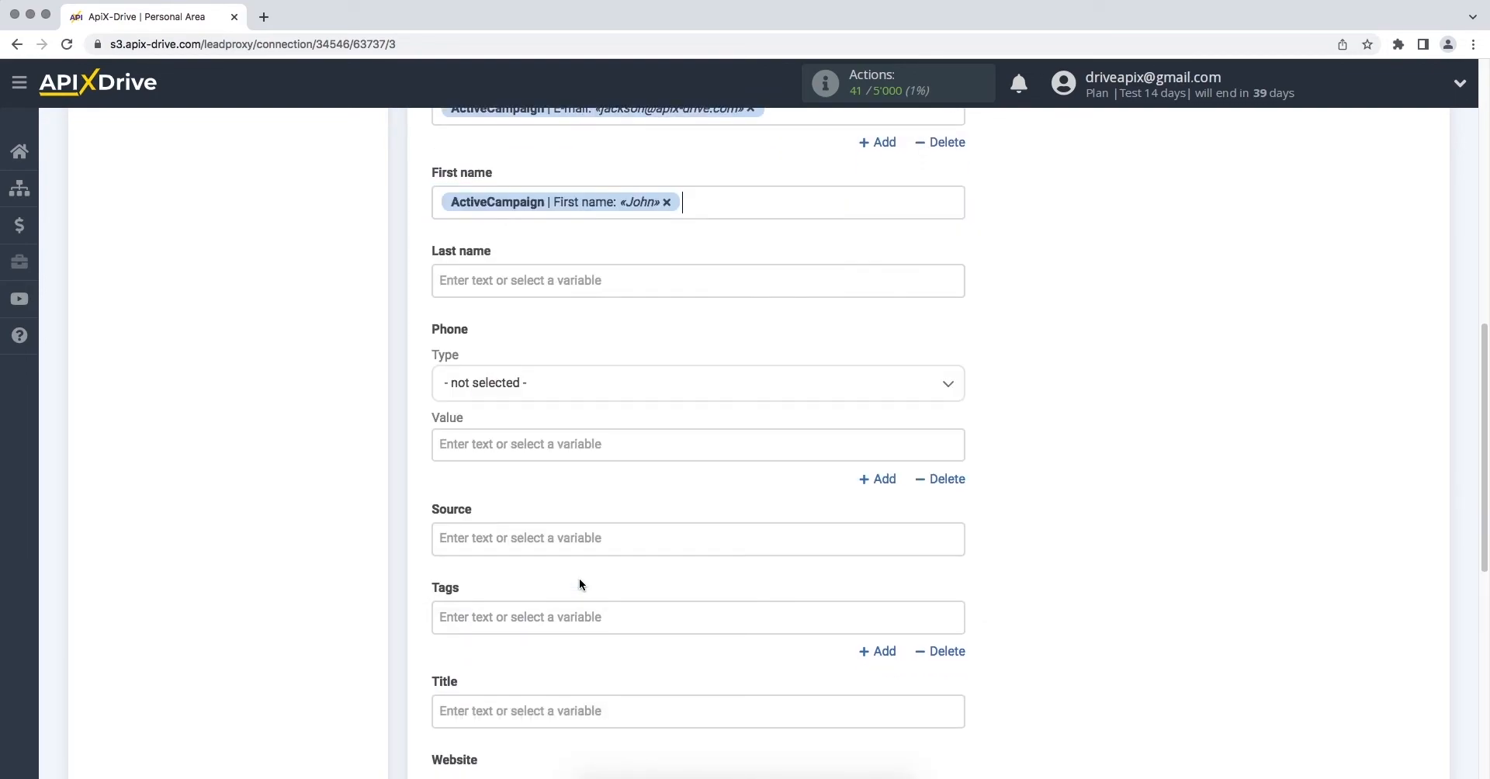
Map the ActiveCampaign last name and phone to Last name and Phone Value
click(558, 291)
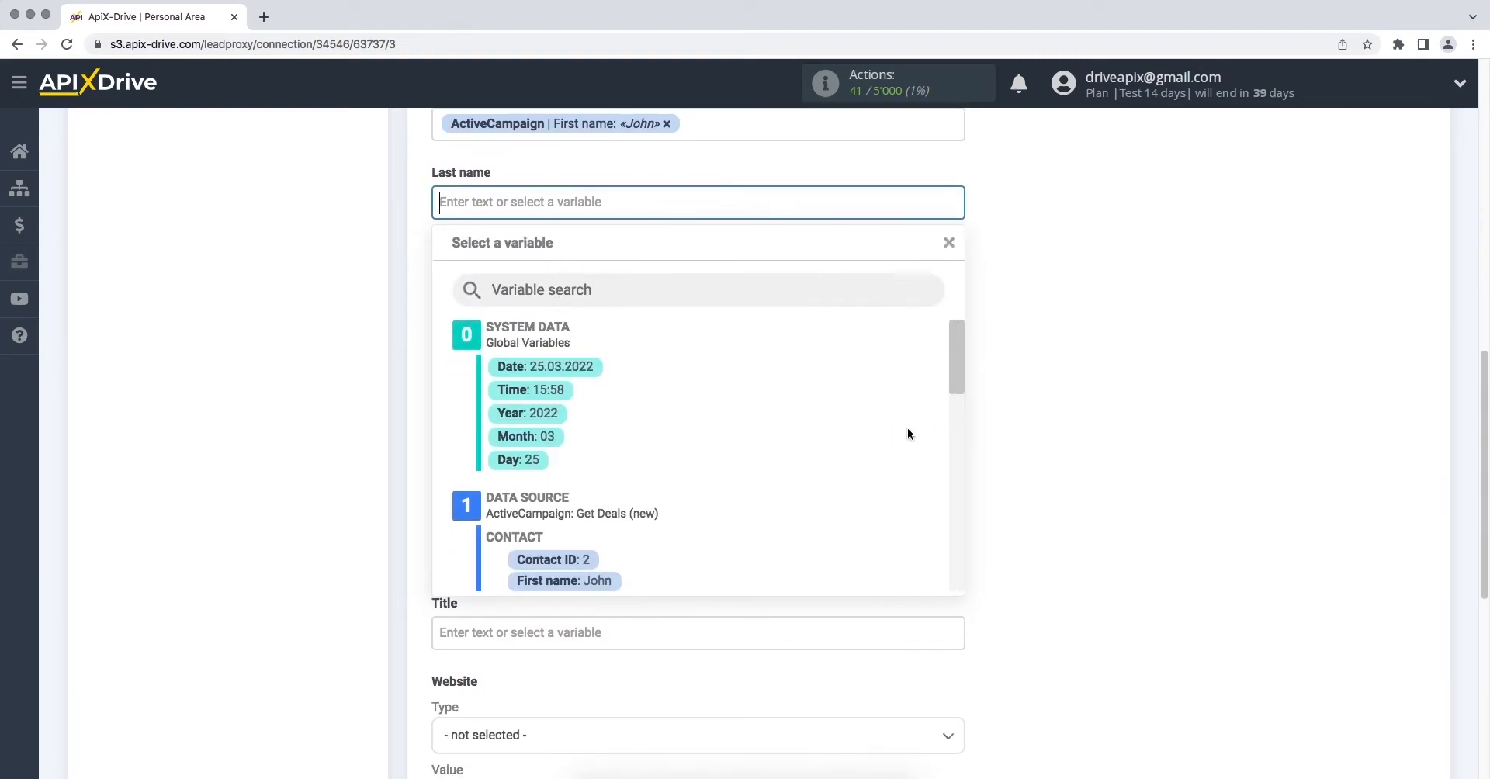
drag(957, 362, 957, 390)
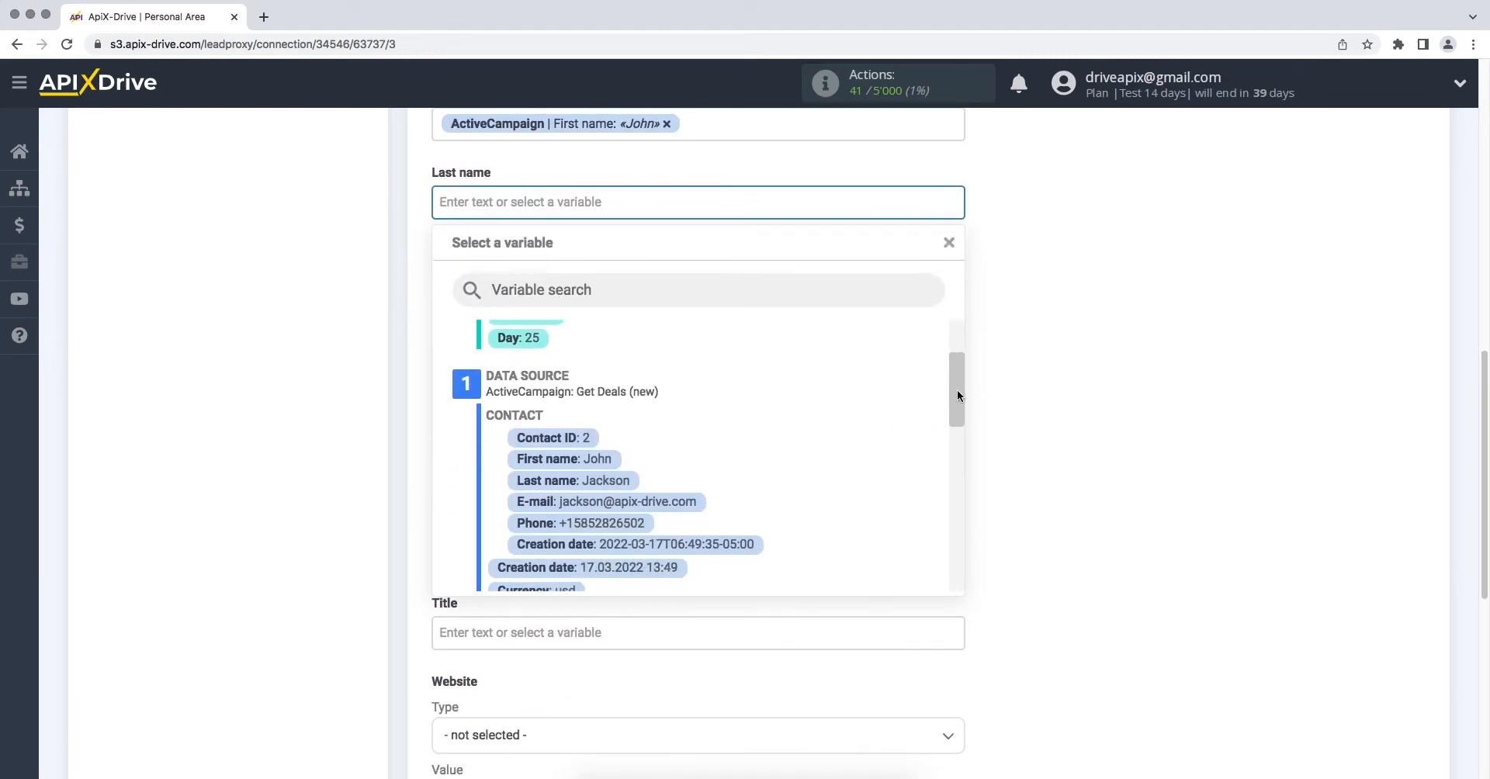
click(604, 477)
click(575, 366)
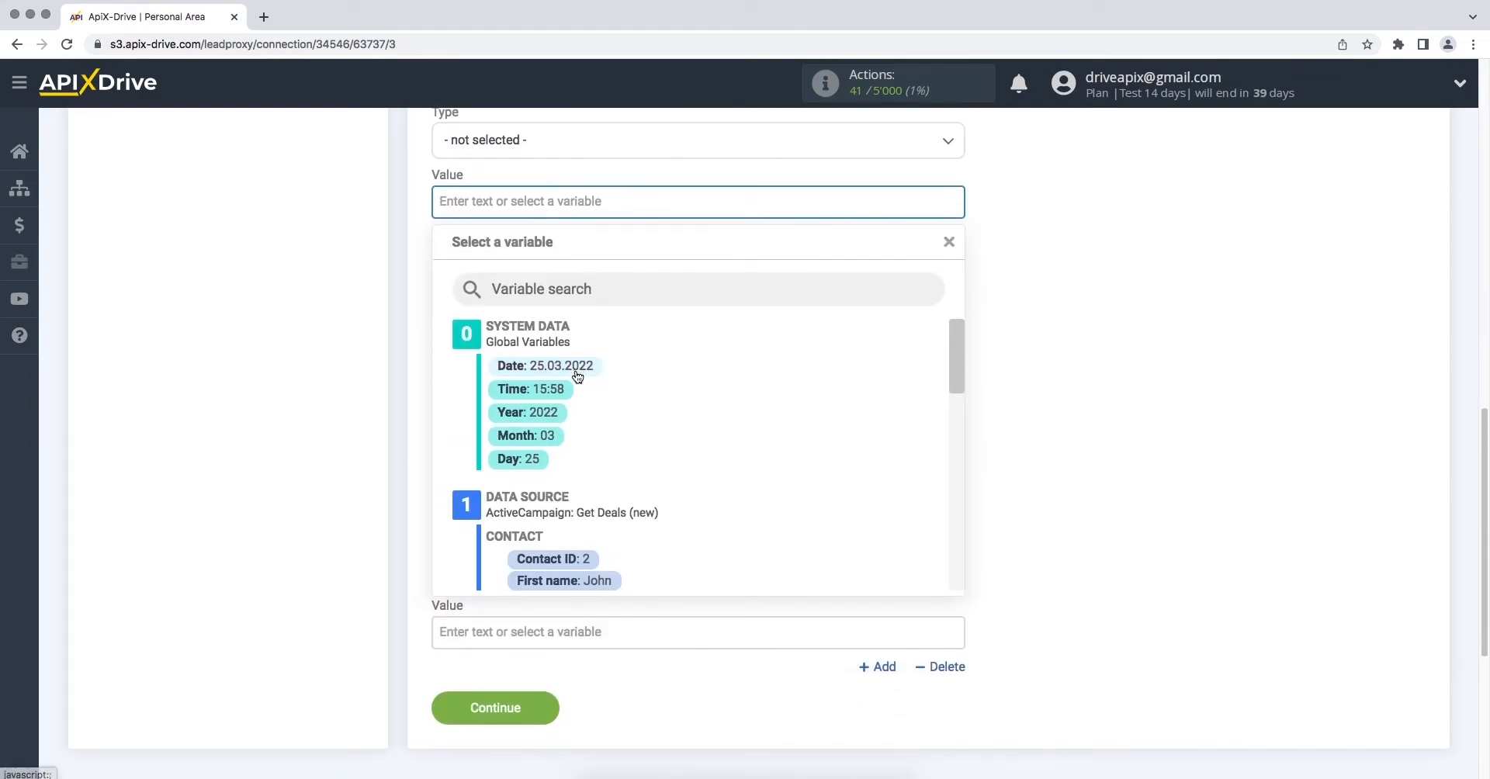
drag(957, 367, 956, 407)
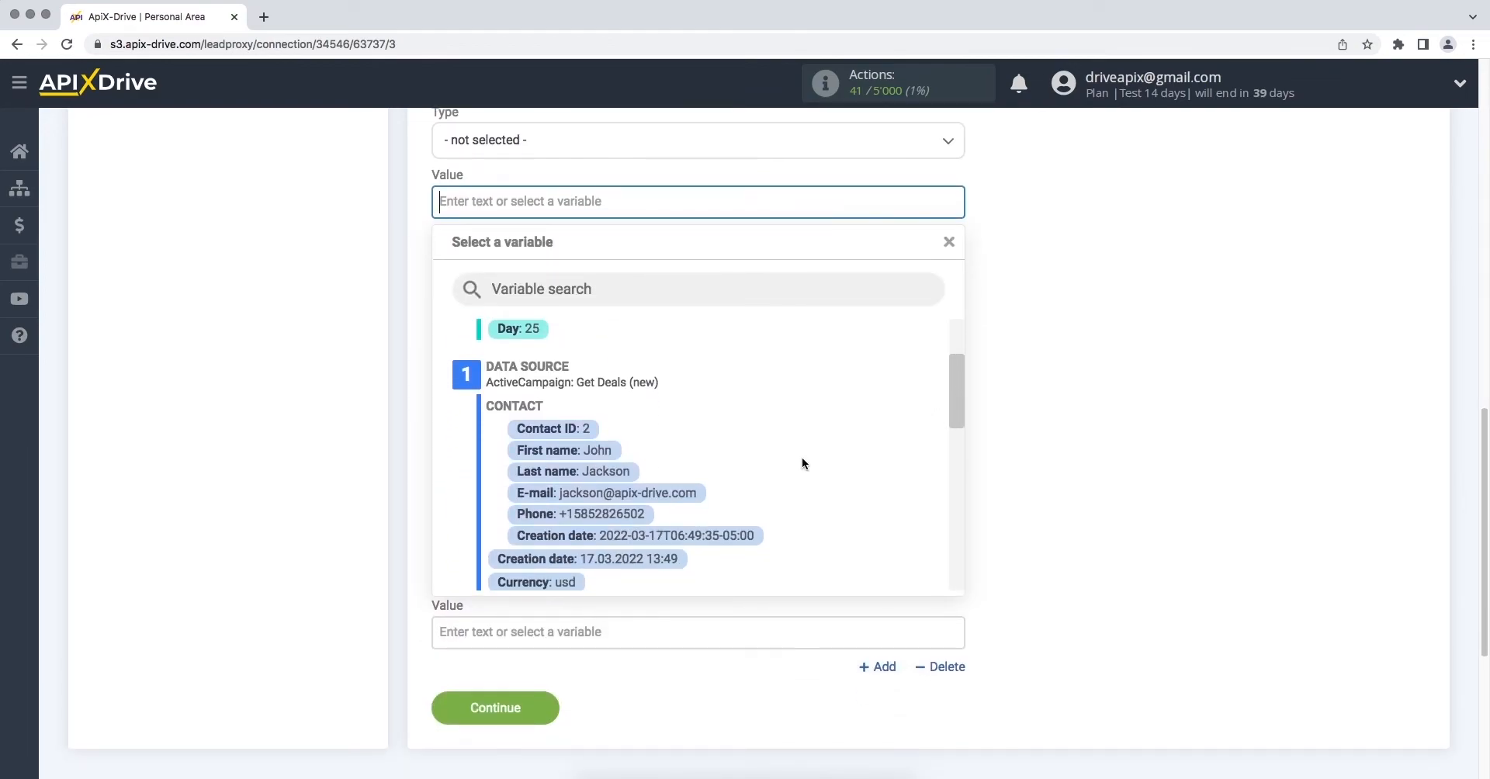
click(630, 512)
click(582, 469)
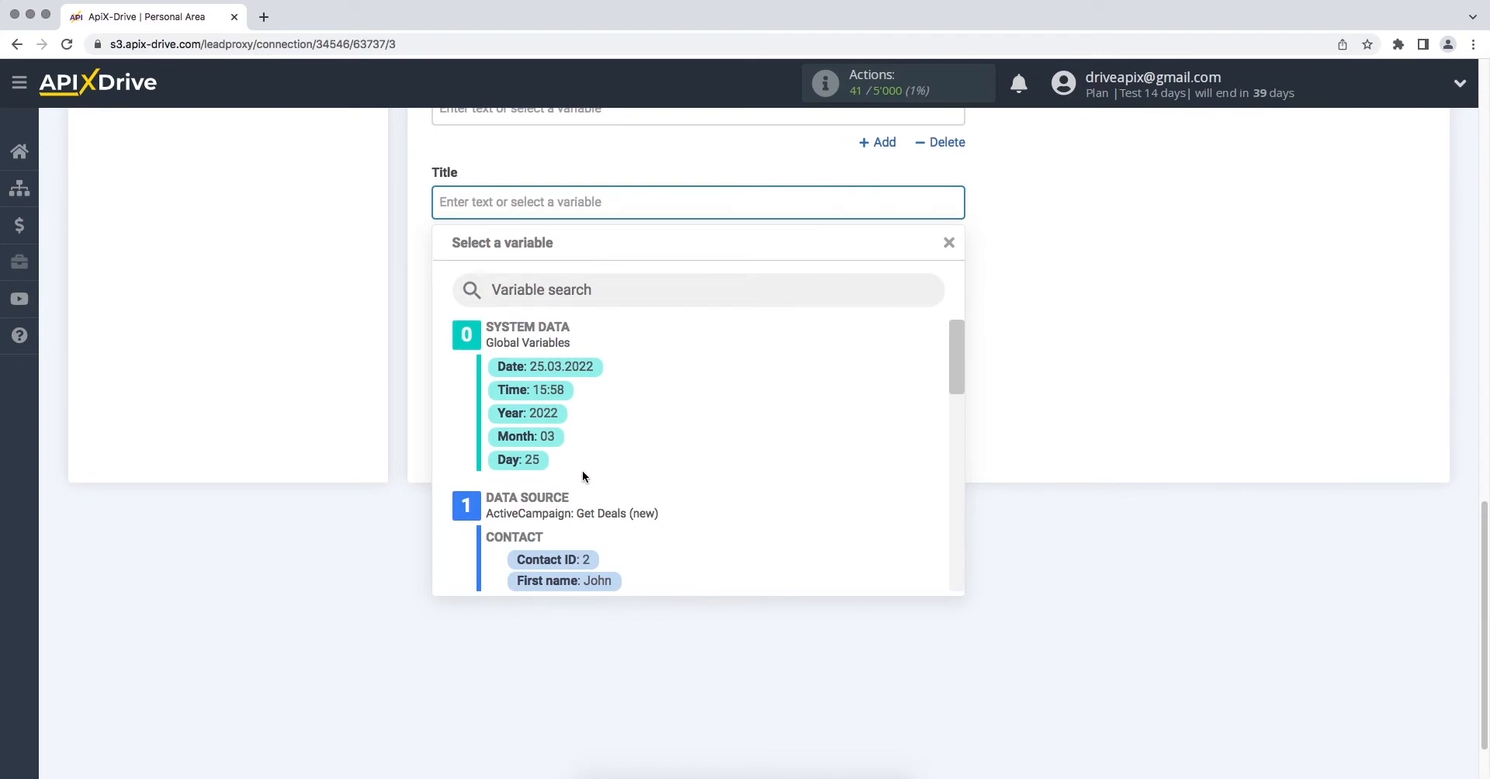
Set Title to 'New contact from ActiveCampaing' plus the first name, and send a test contact to Agile CRM
text(New)
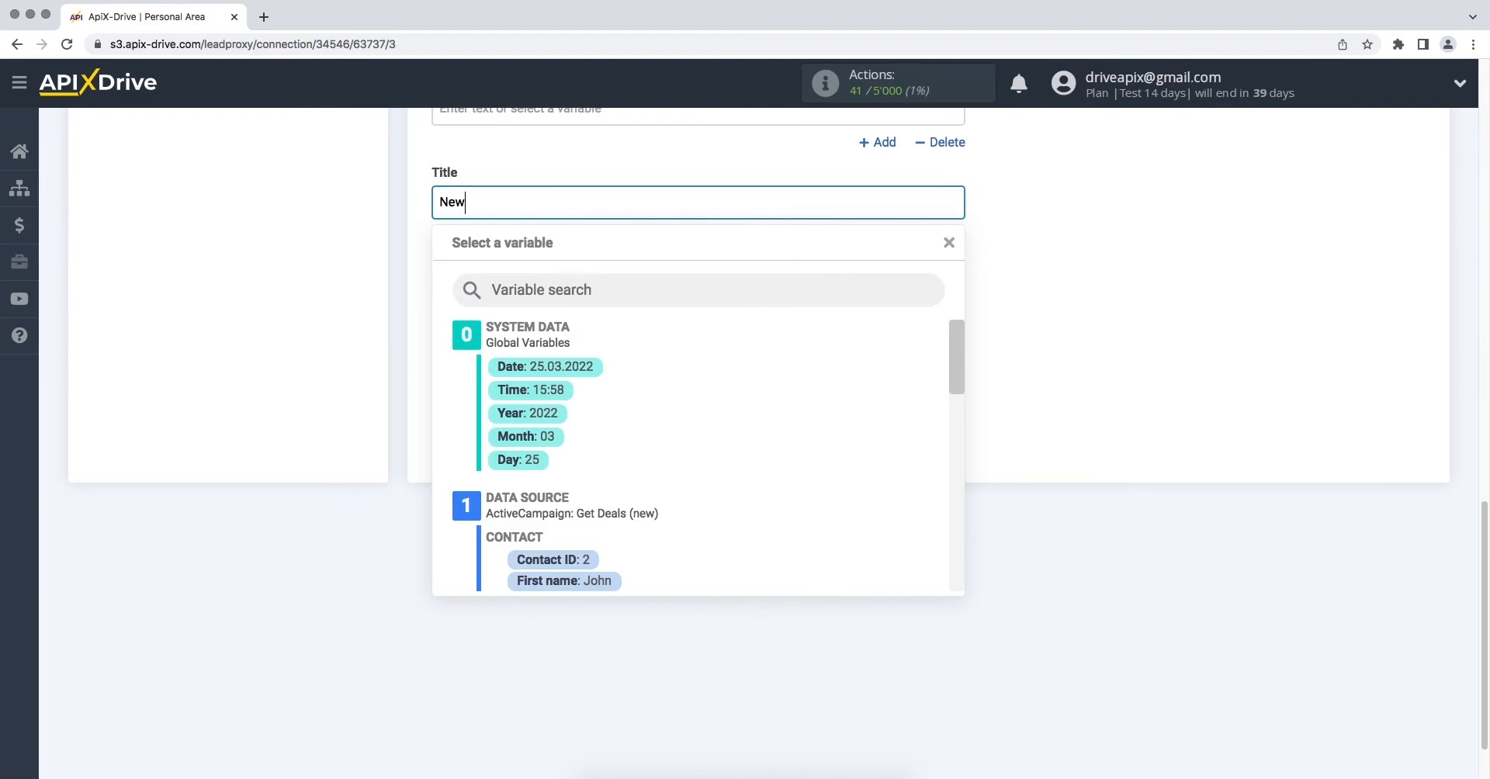
text( contact from ActiveCampaing)
click(561, 579)
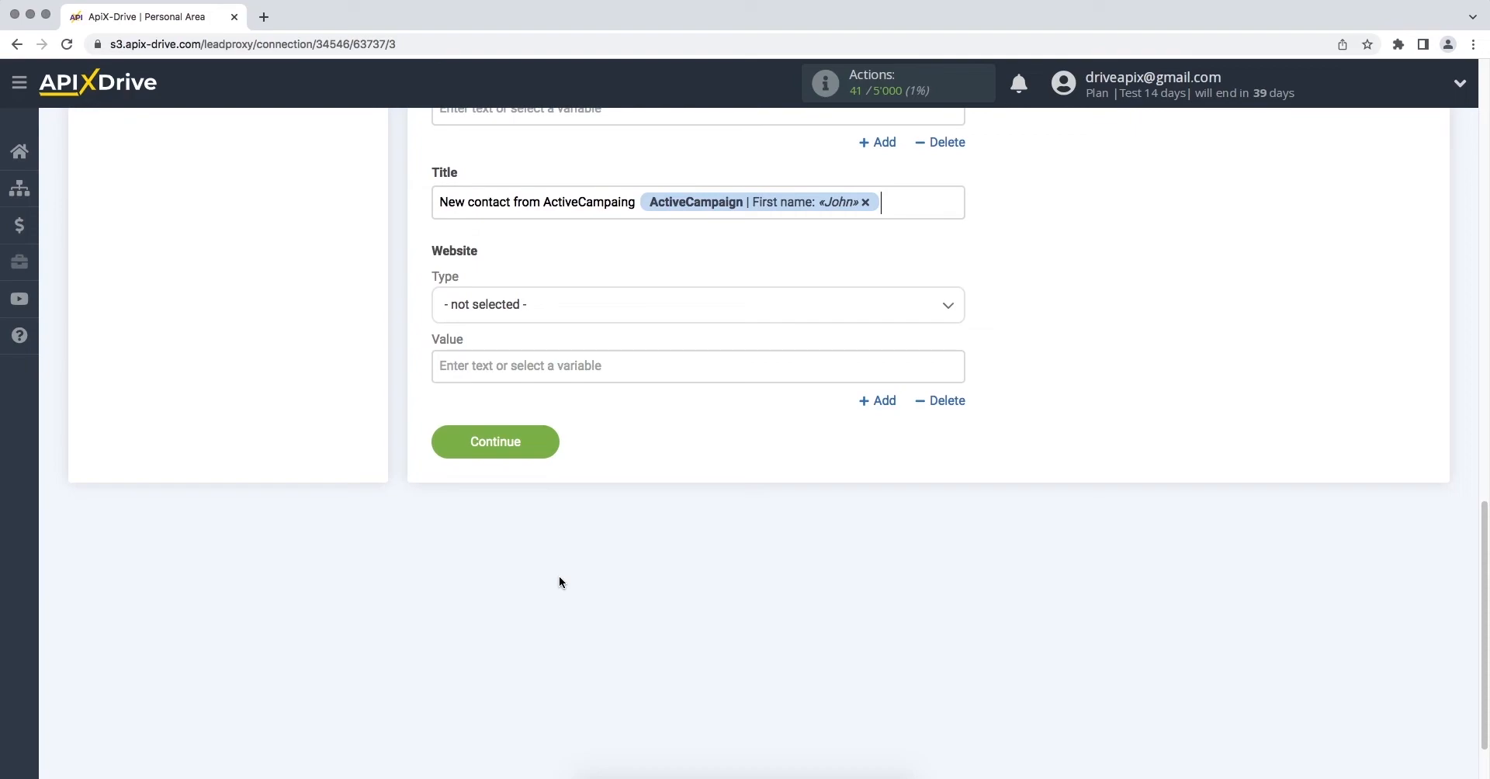
click(437, 442)
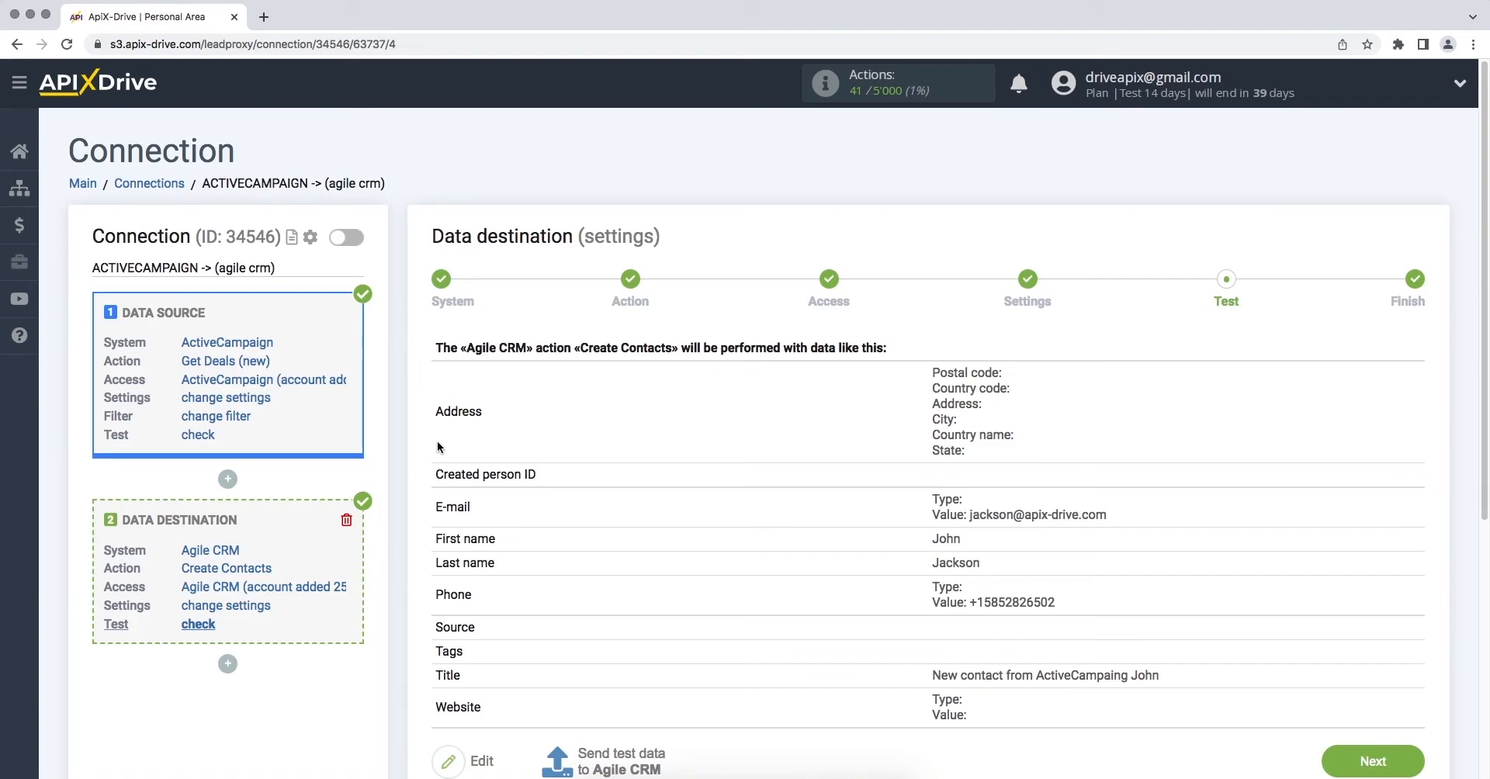
scroll(437, 441, down, 3)
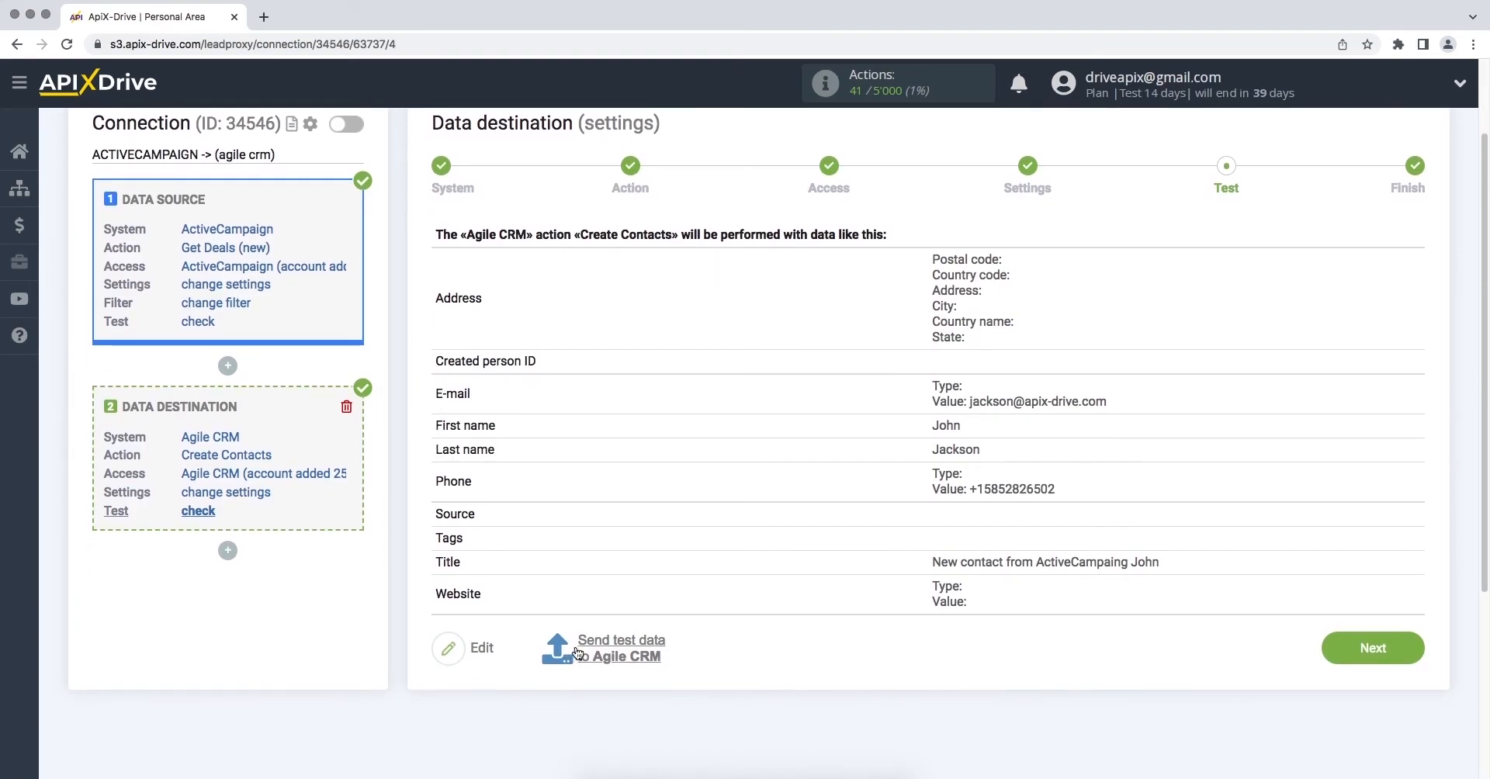
click(578, 653)
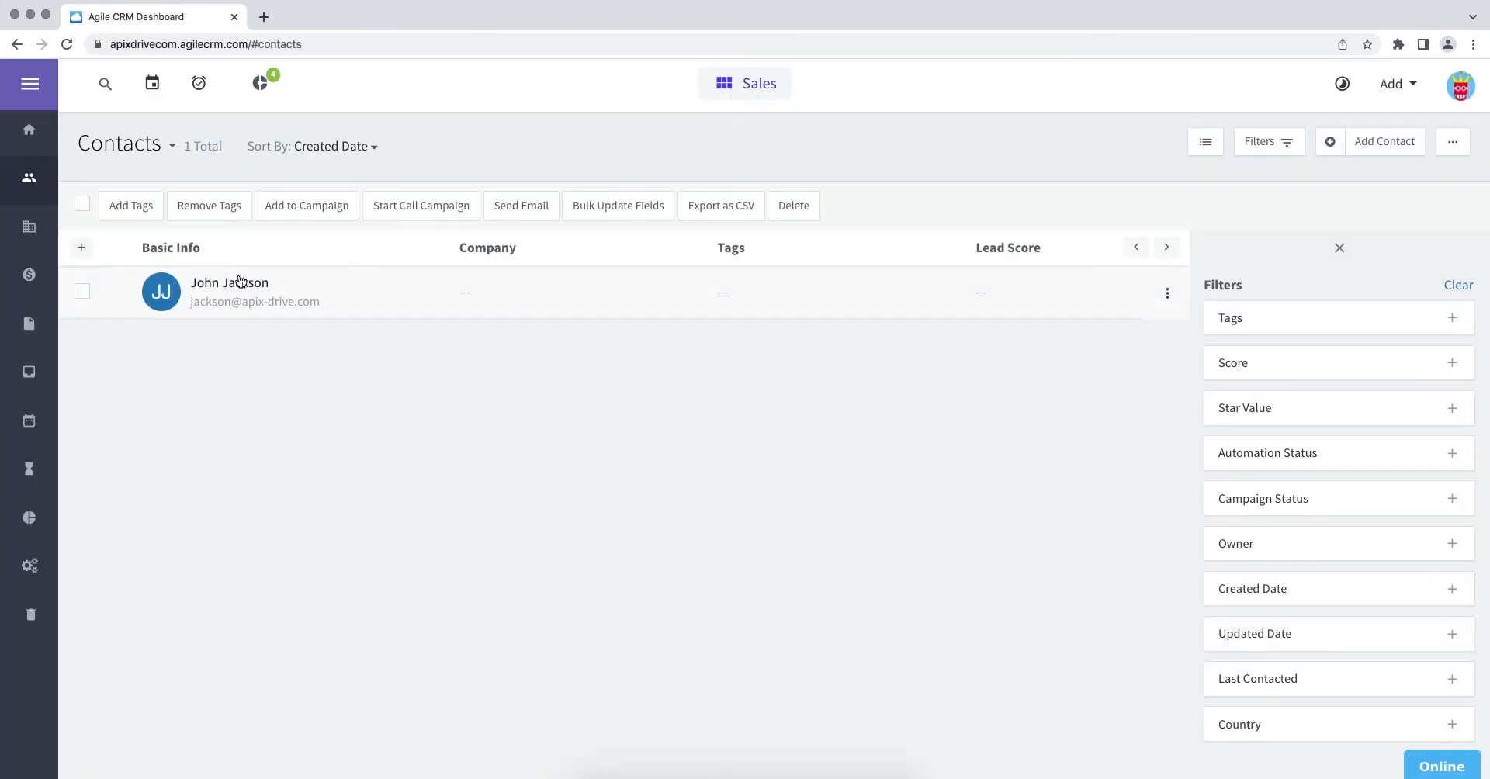
Open the new test contact in Agile CRM to check its phone, e-mail and title
click(240, 284)
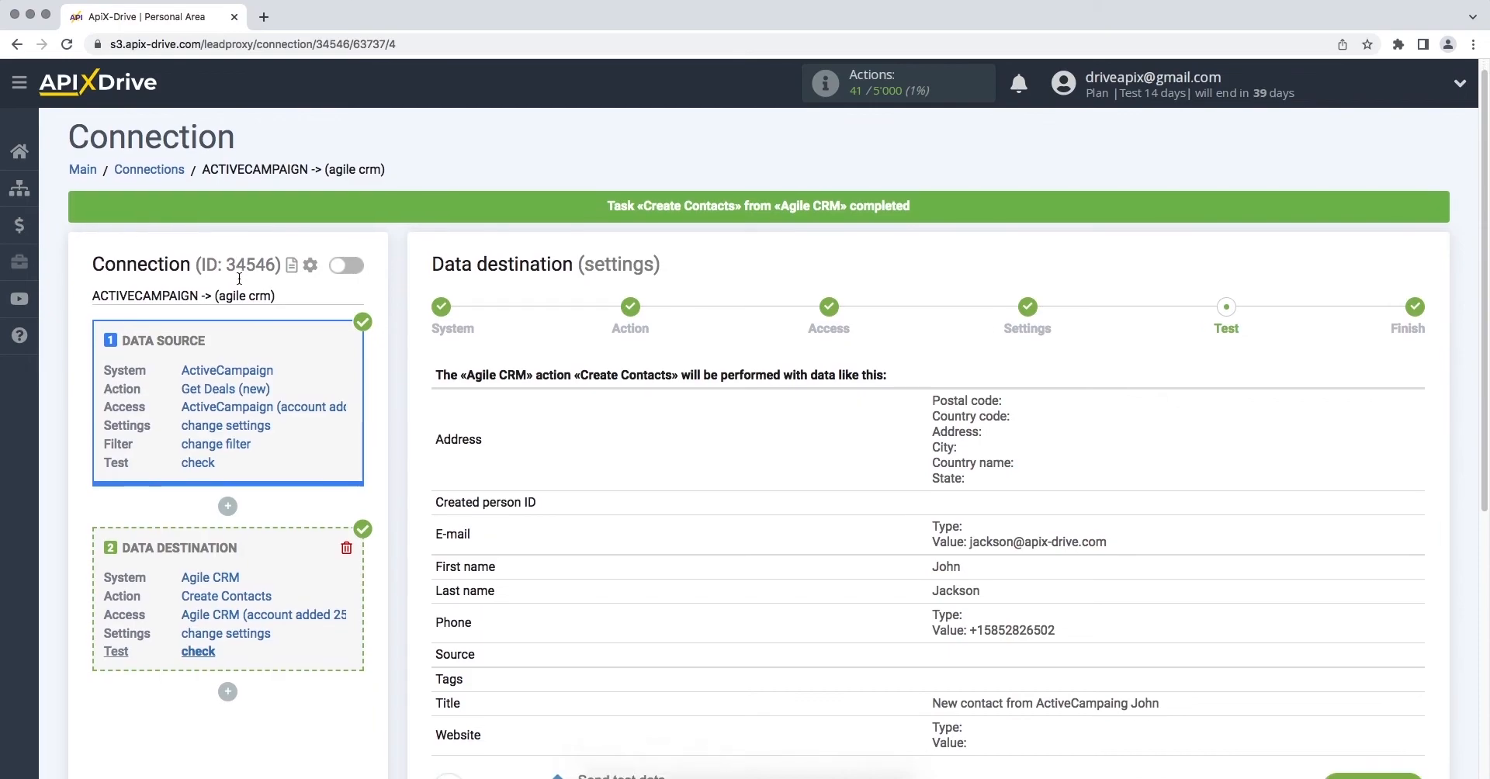
Finish the connection setup and enable its automatic updates
scroll(630, 379, down, 5)
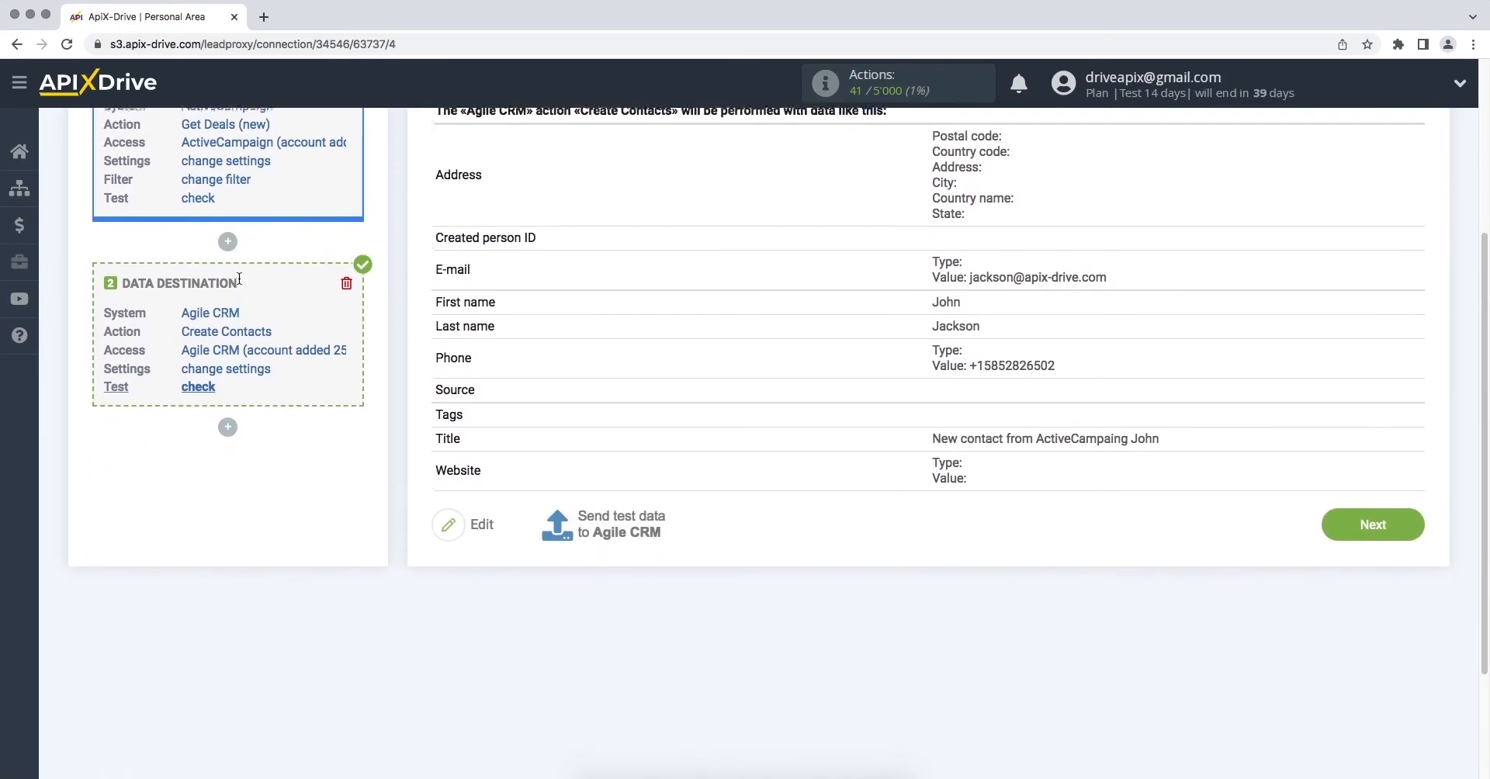
click(1332, 513)
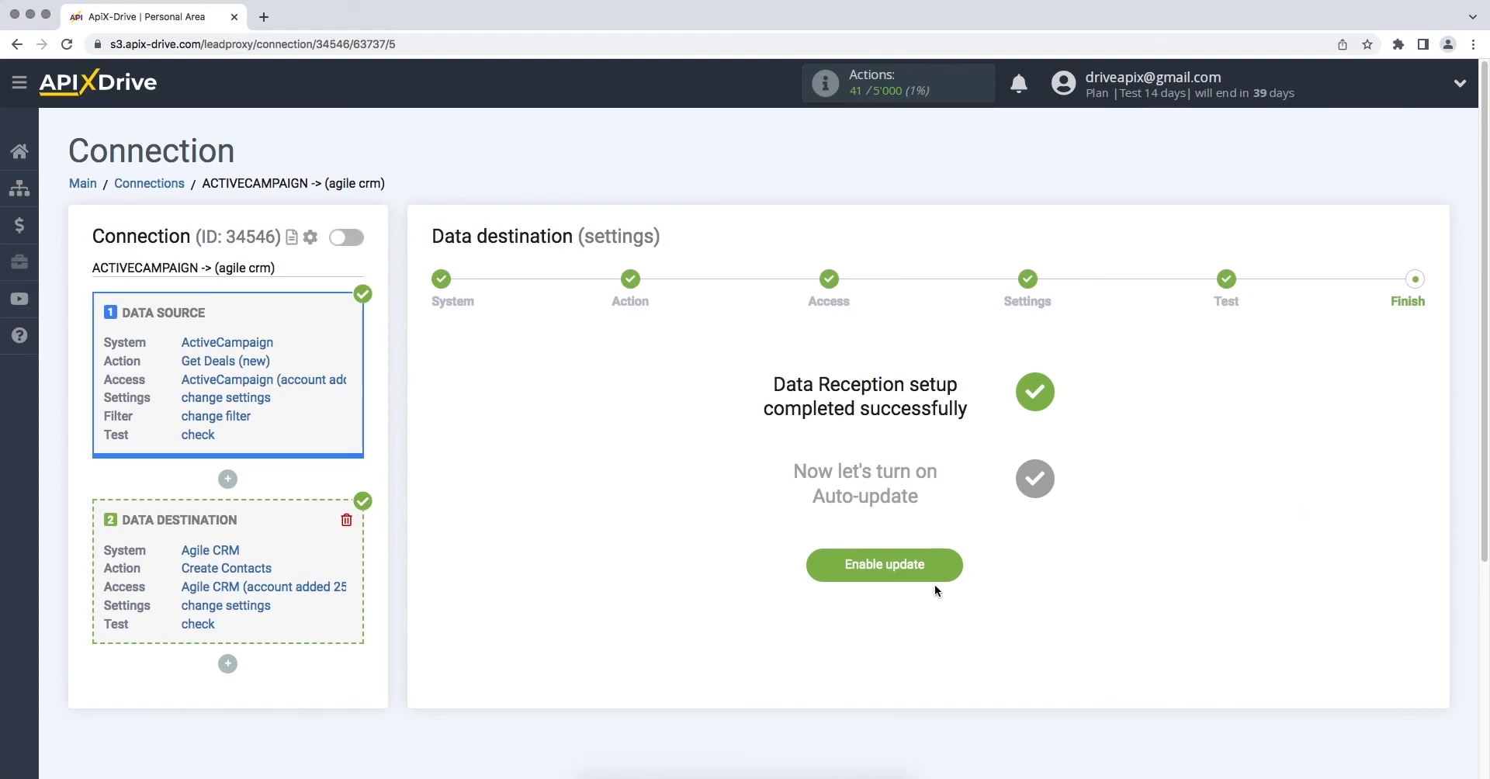
click(819, 569)
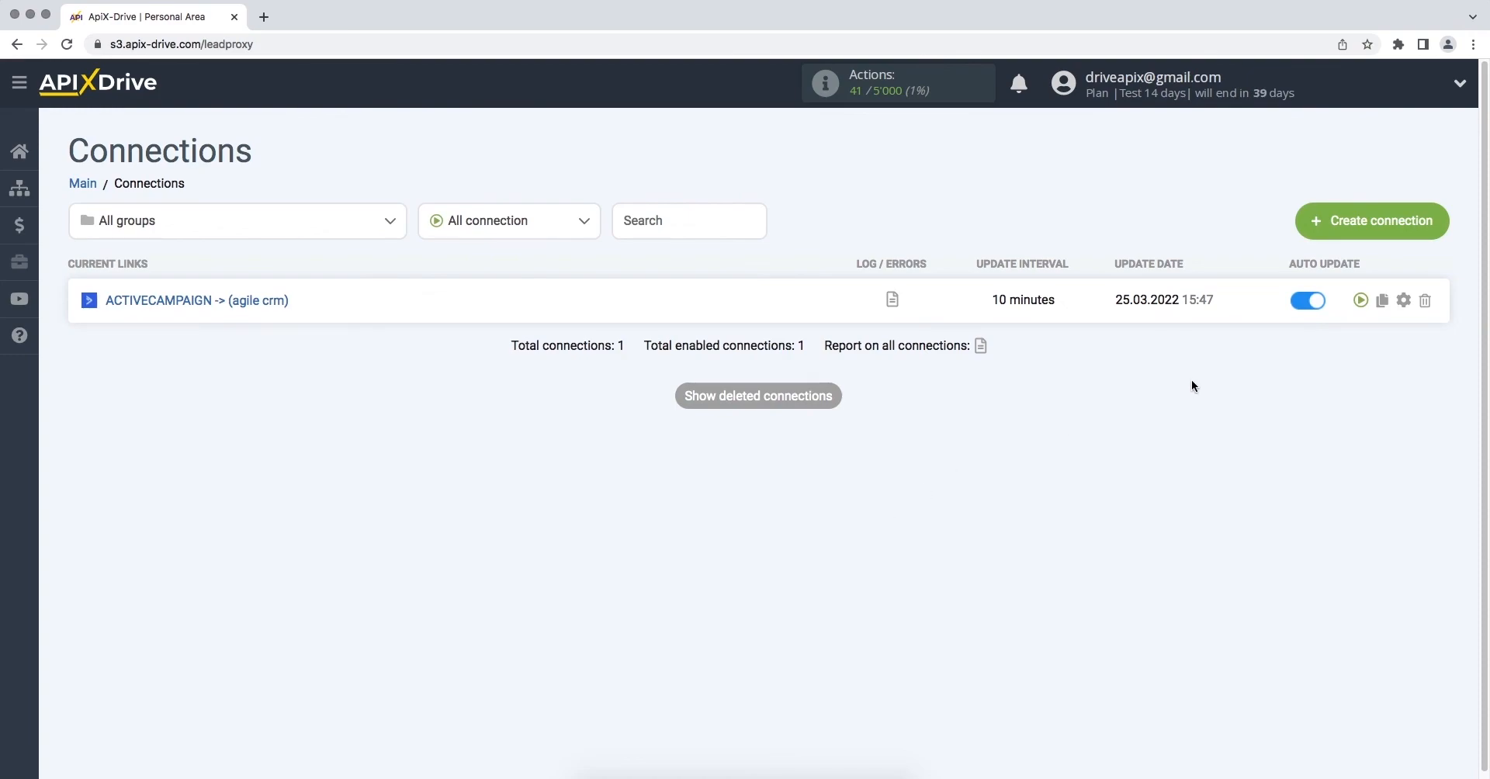
Change the connection's update interval to 5 minutes
click(1405, 300)
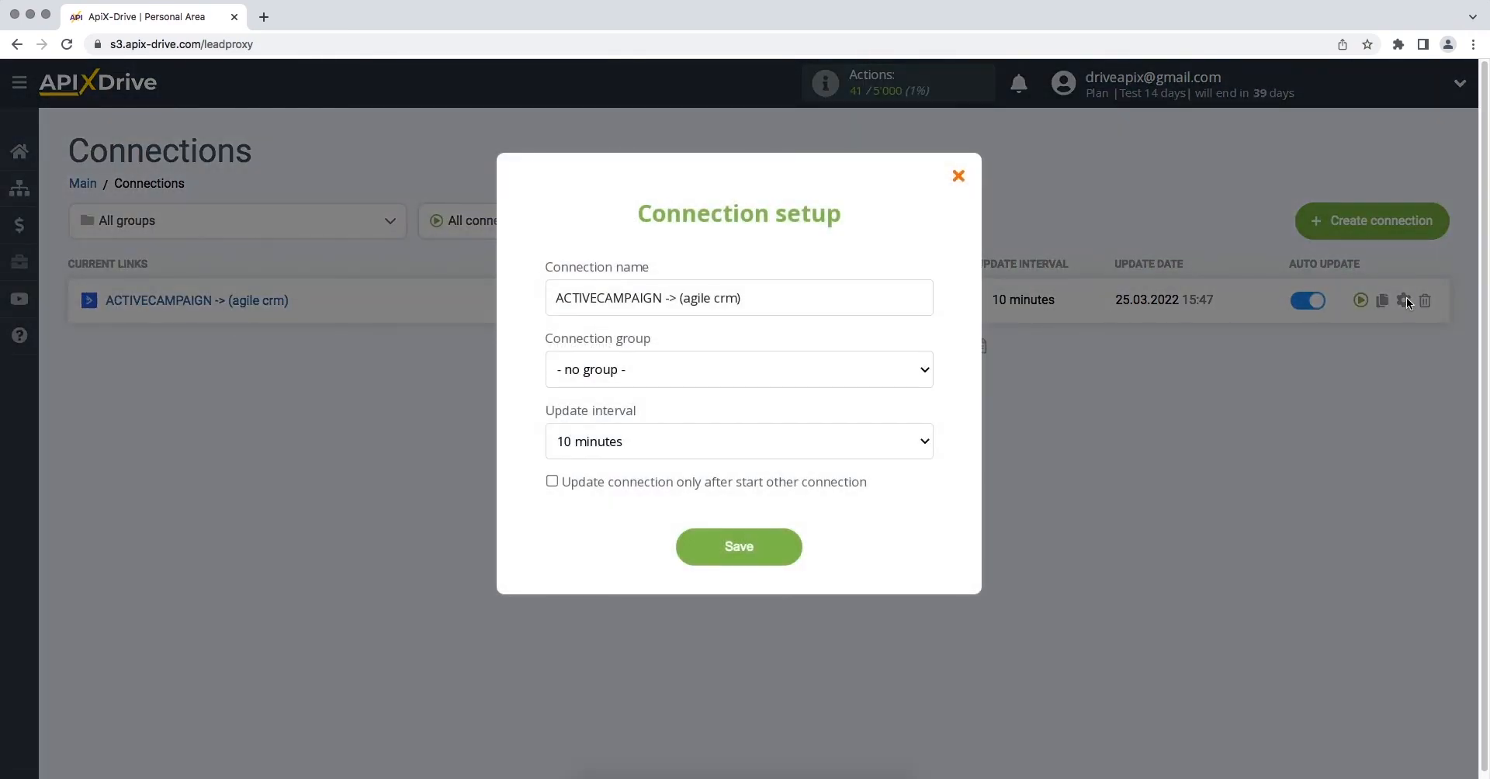
click(892, 441)
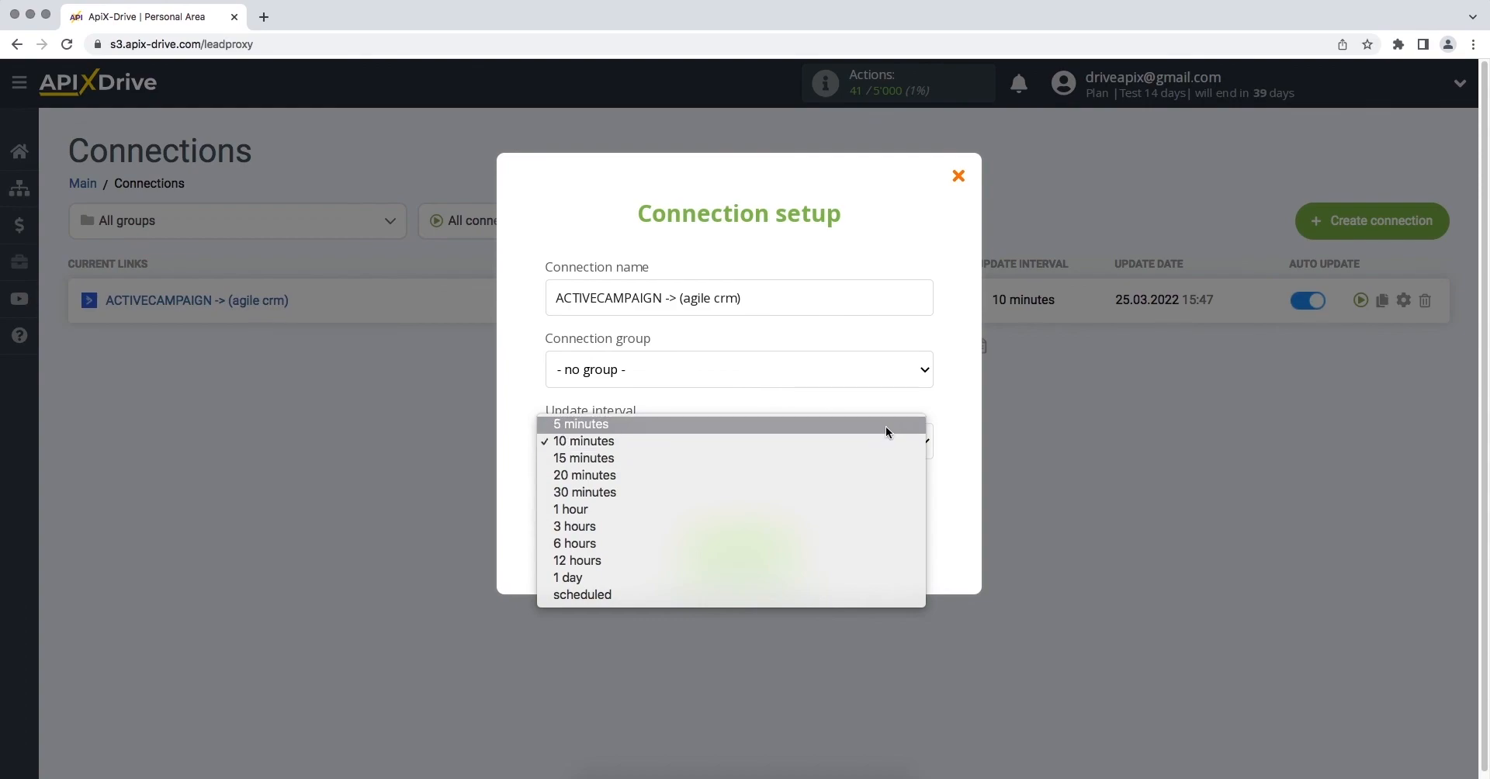
click(886, 428)
click(683, 552)
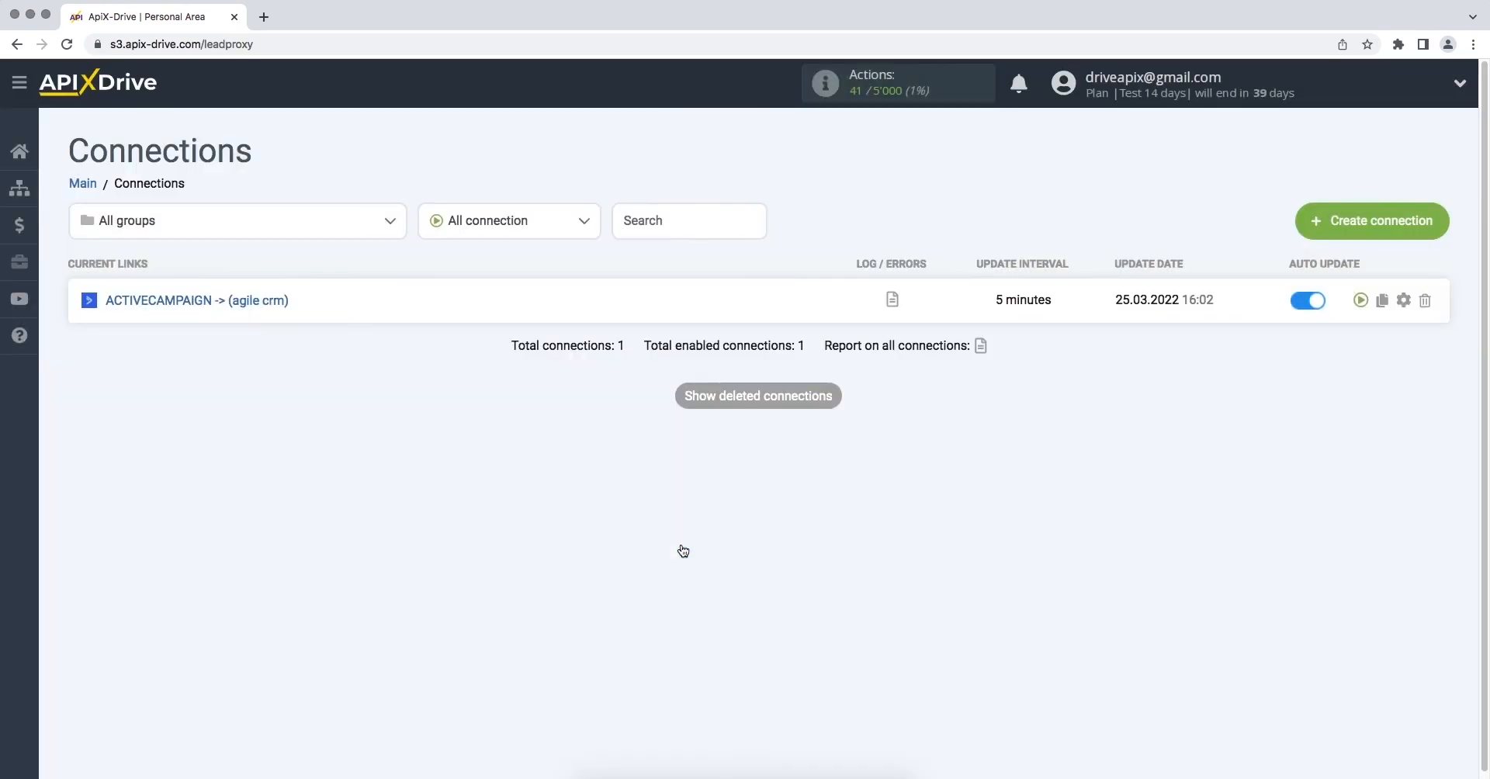